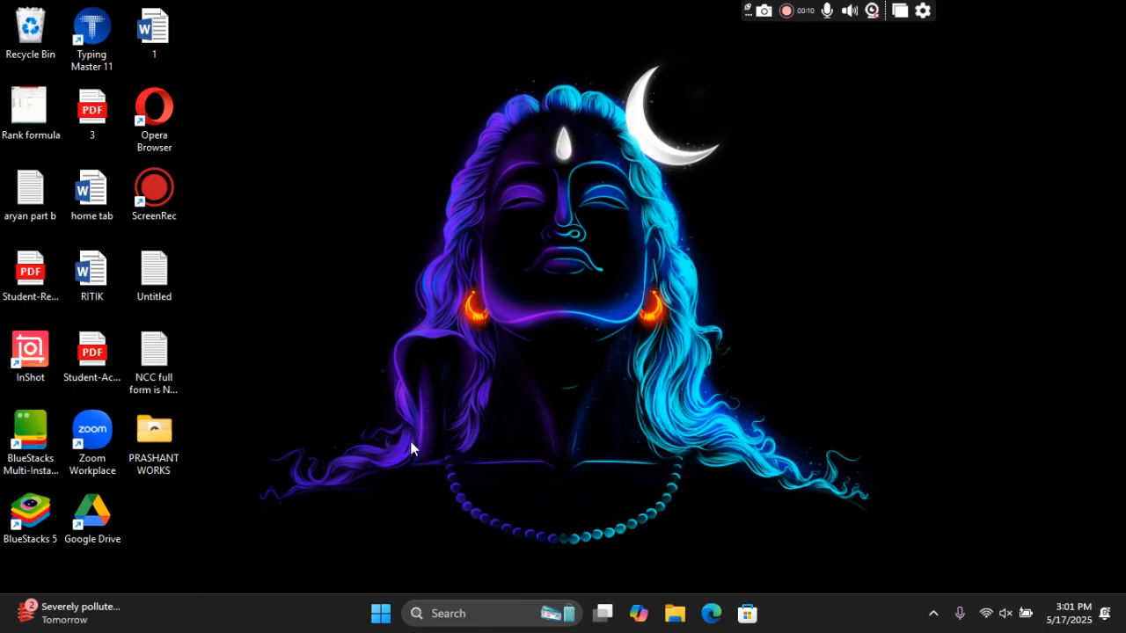
# Launch Excel 2013, dismiss the activation wizard, and create a blank workbook.
pyautogui.click(453, 612)
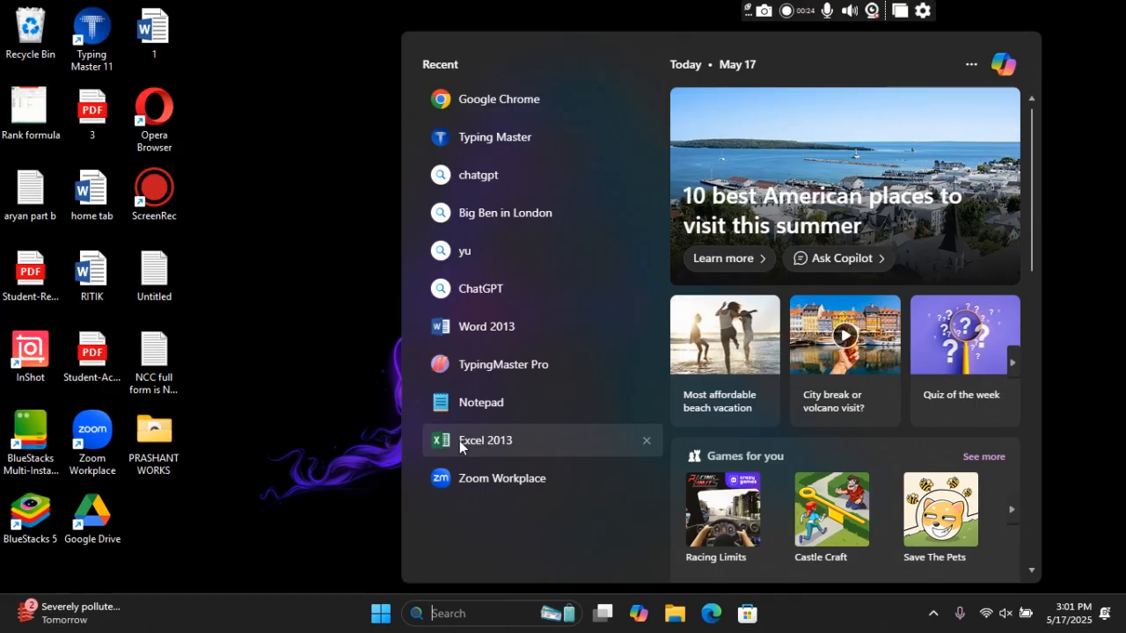
pyautogui.click(486, 441)
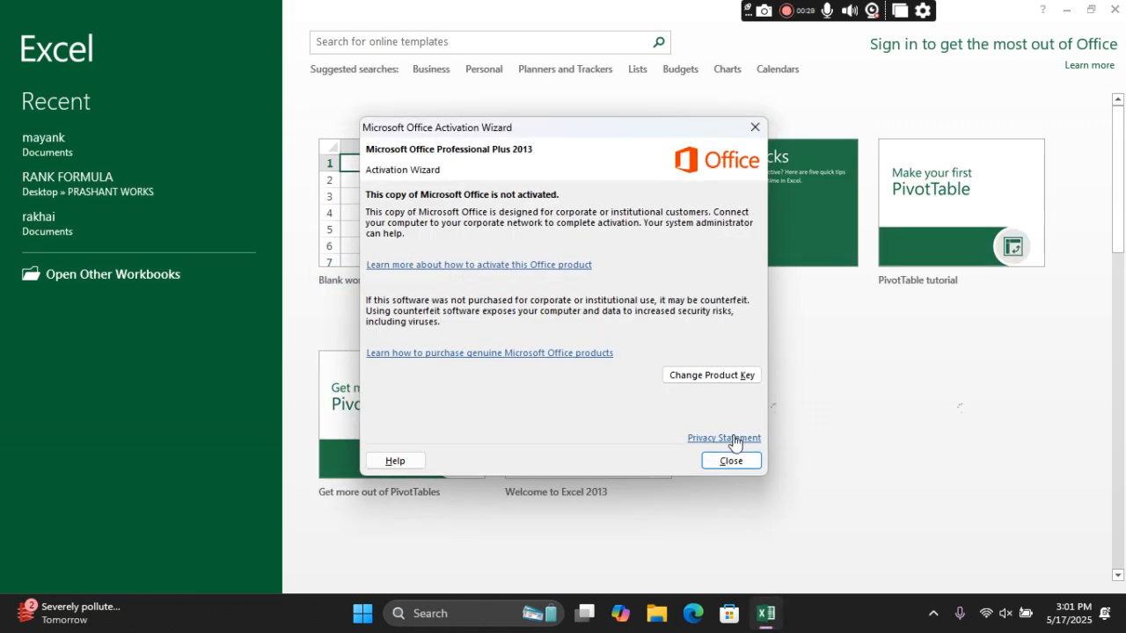
pyautogui.click(735, 462)
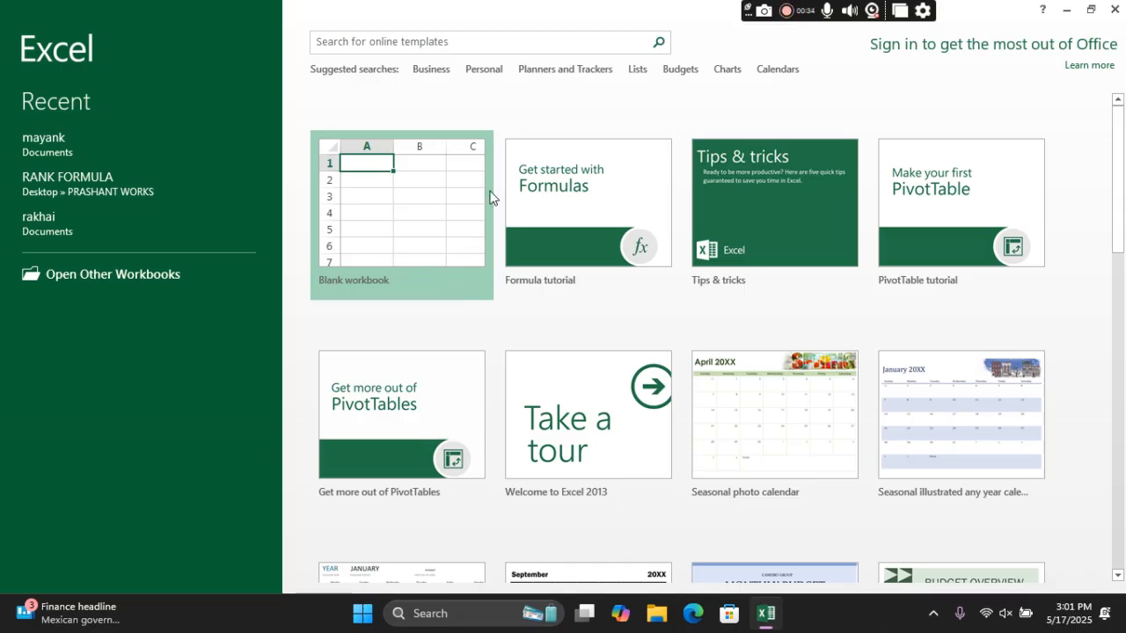
pyautogui.click(412, 222)
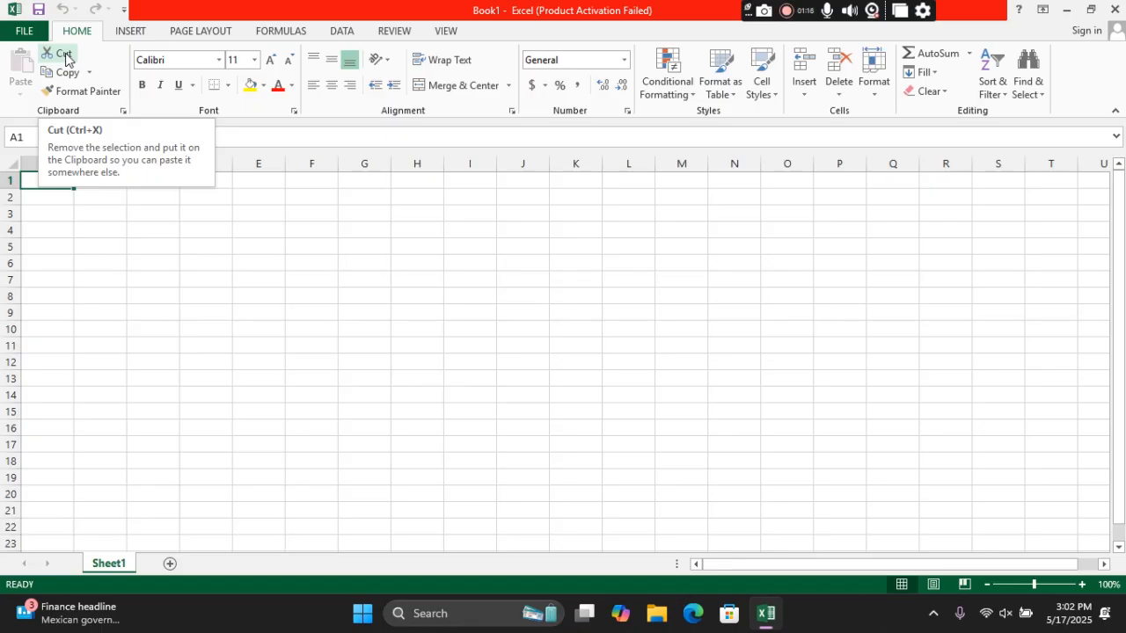
# Enter a person's first name in cell B3 as sample text.
pyautogui.click(92, 209)
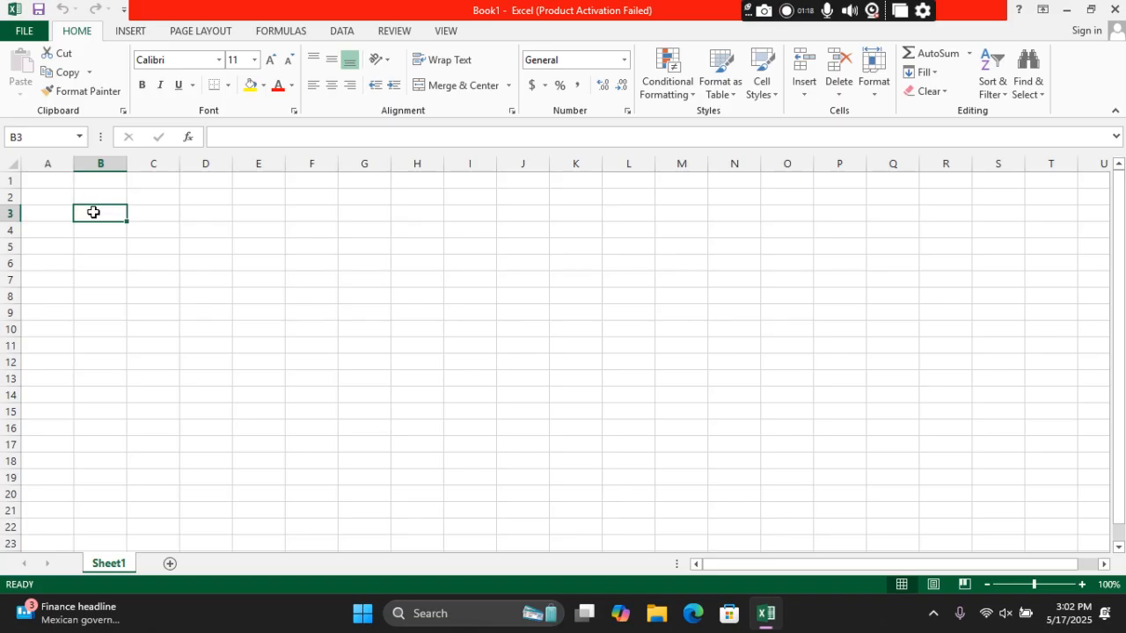
pyautogui.write('aryan')
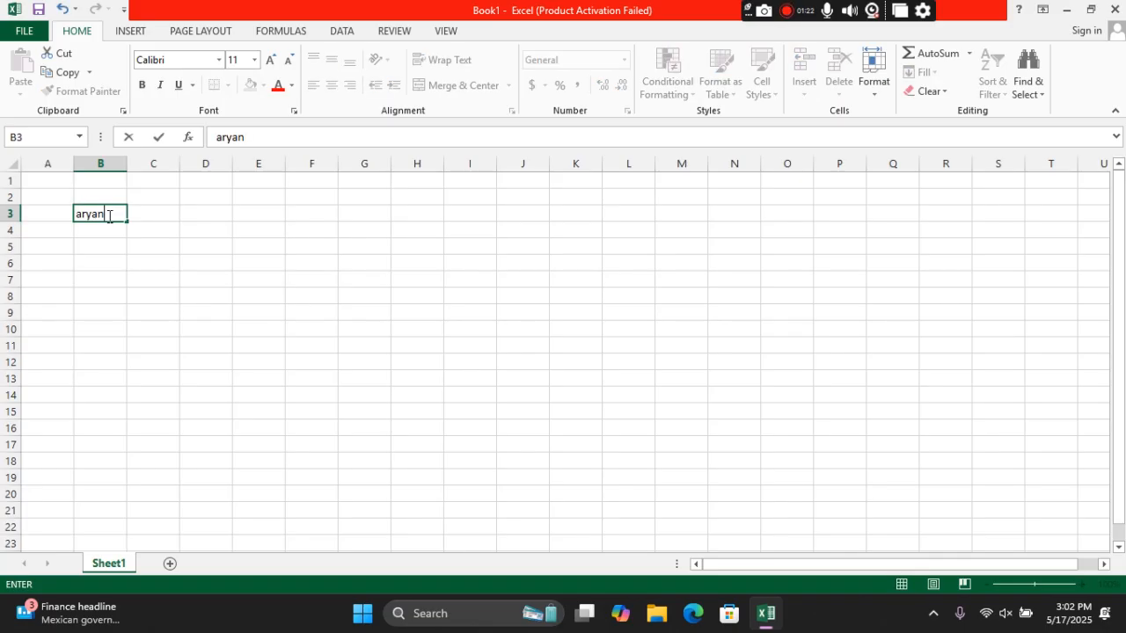
pyautogui.click(110, 214)
pyautogui.click(487, 311)
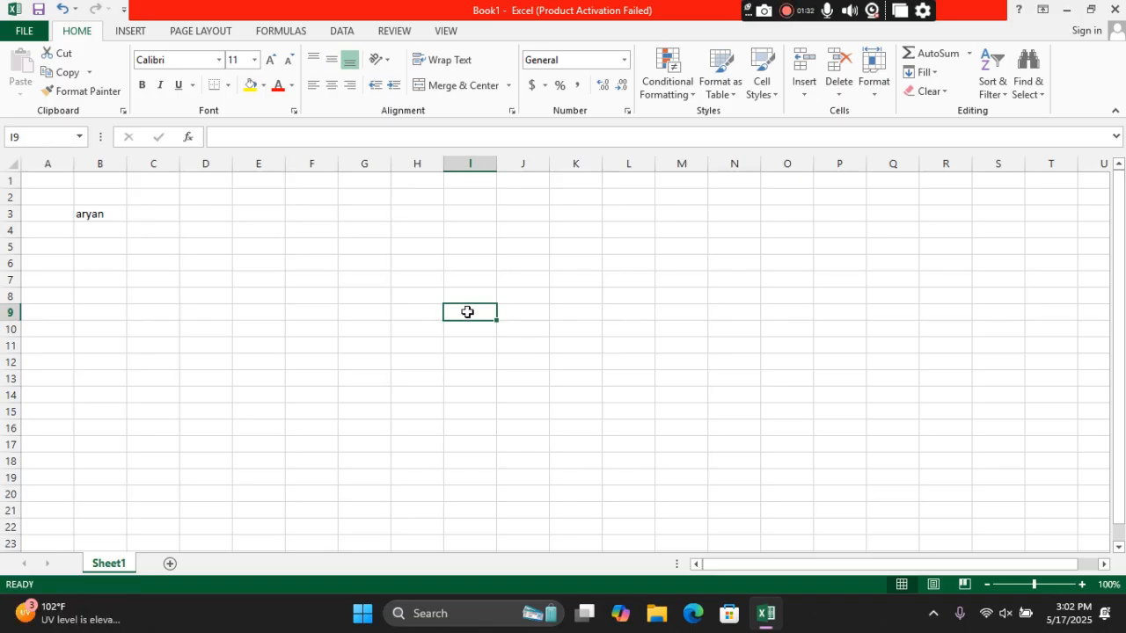
# Move the name in cell B3 to cell H7 by cutting and pasting it.
pyautogui.click(83, 215)
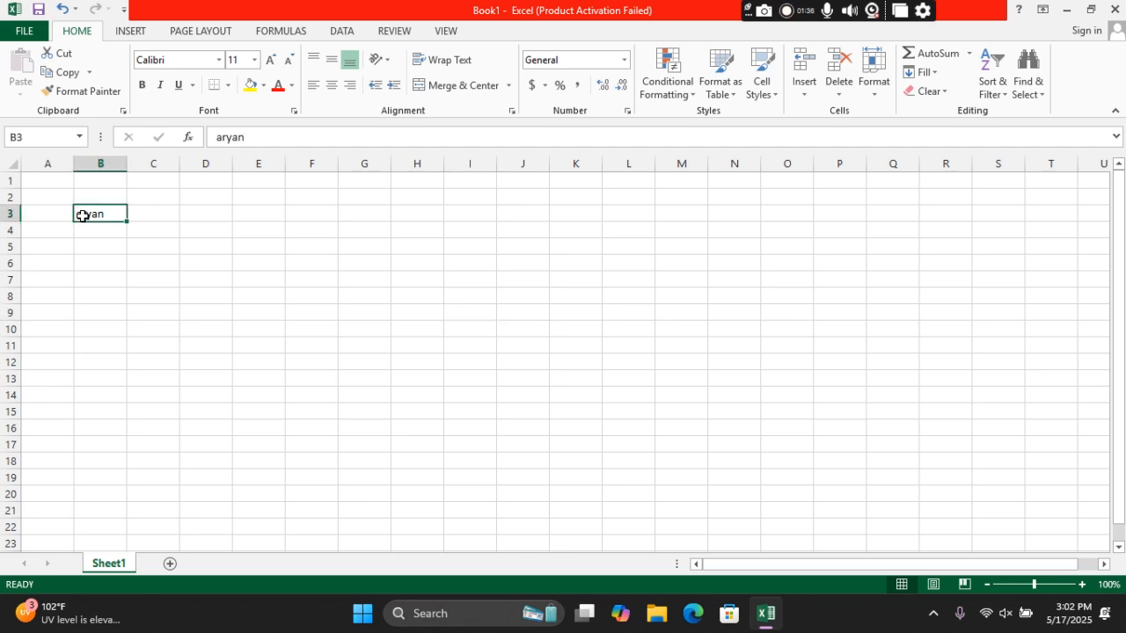
pyautogui.rightClick(82, 218)
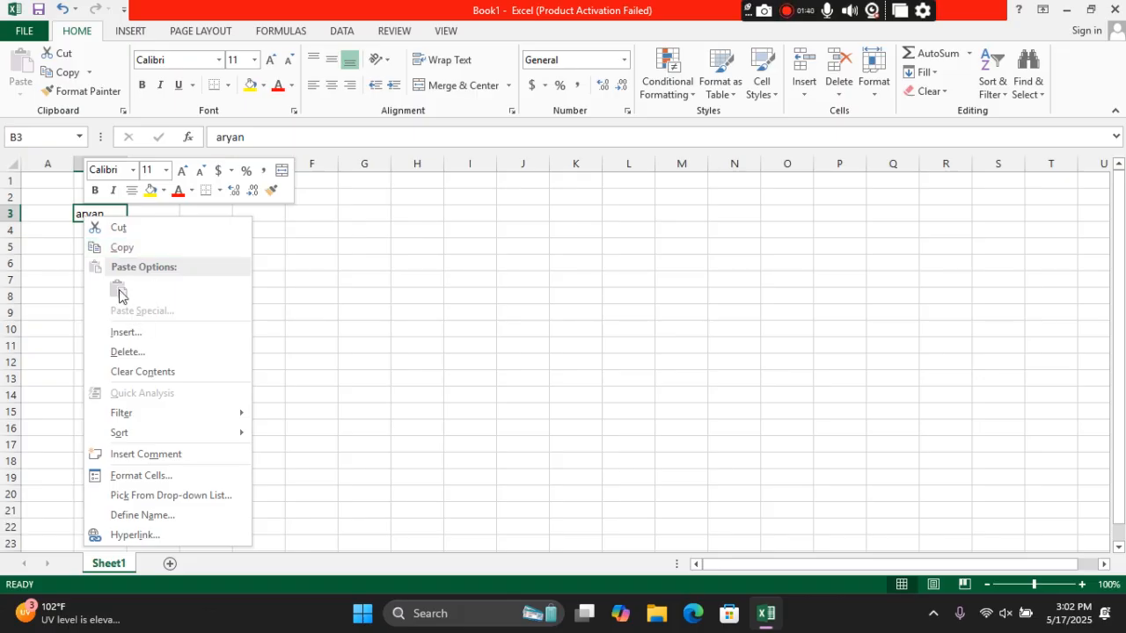
pyautogui.click(121, 248)
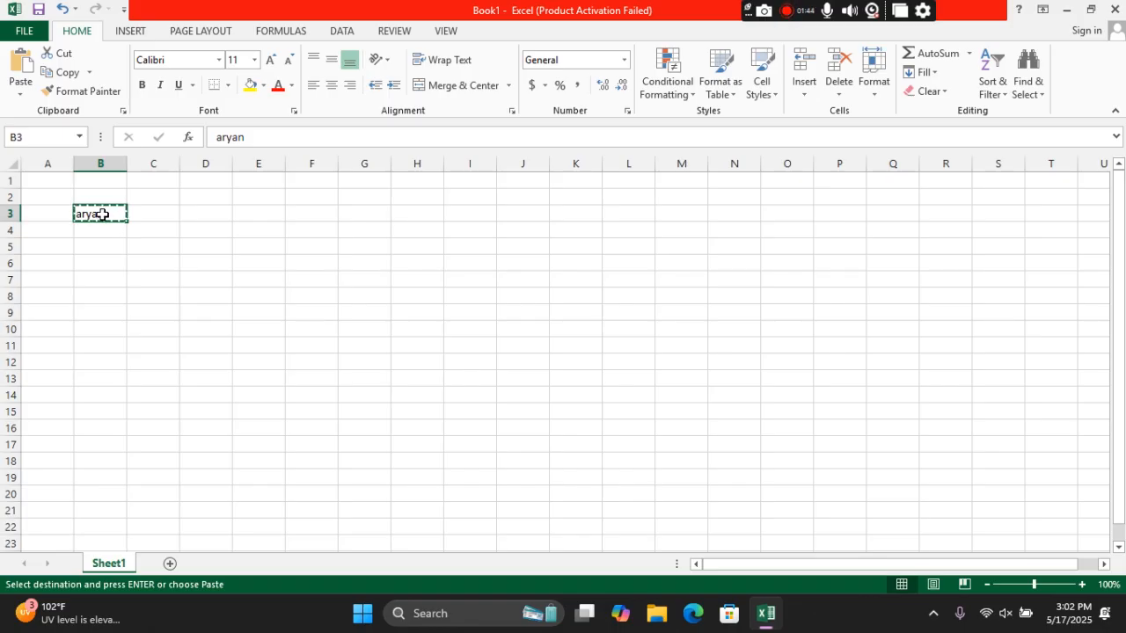
pyautogui.rightClick(102, 213)
pyautogui.click(132, 227)
pyautogui.click(413, 282)
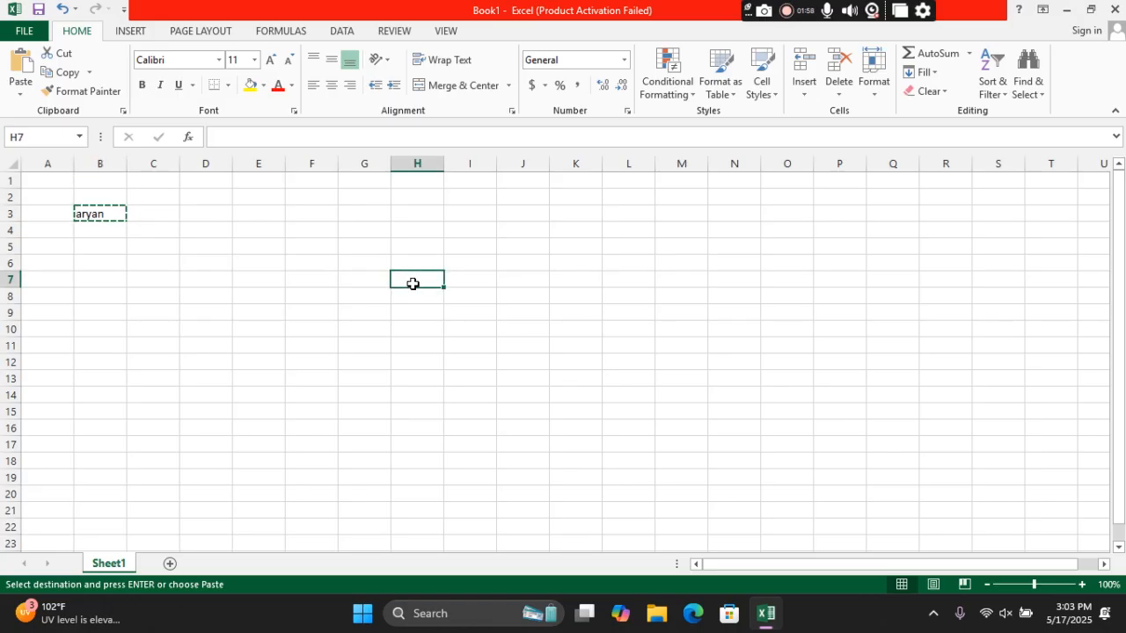
pyautogui.rightClick(414, 286)
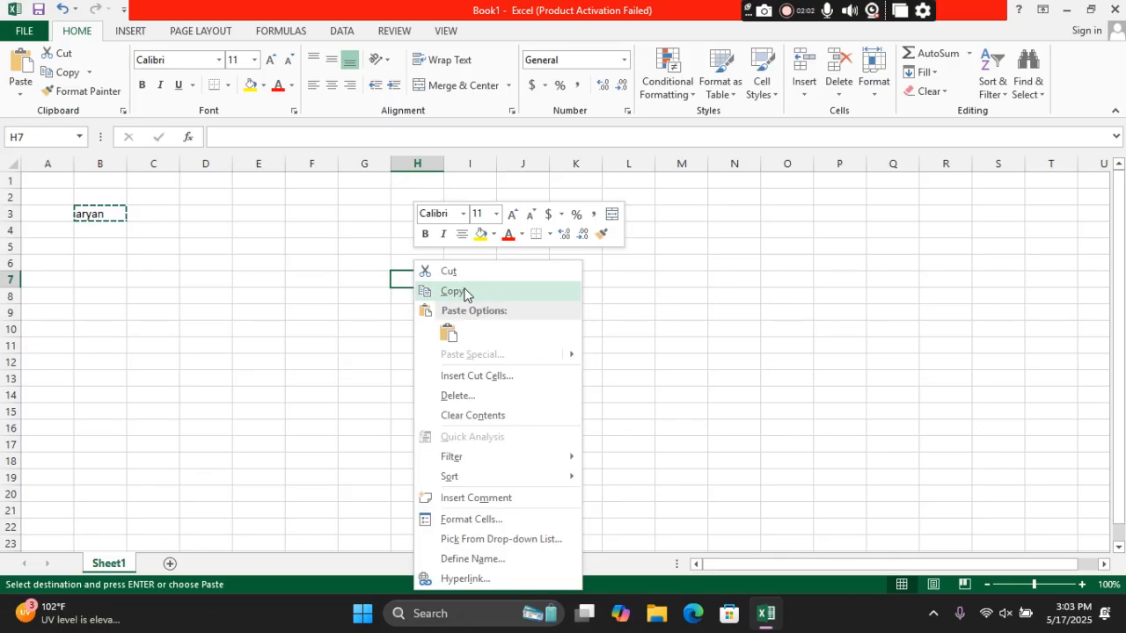
pyautogui.click(448, 335)
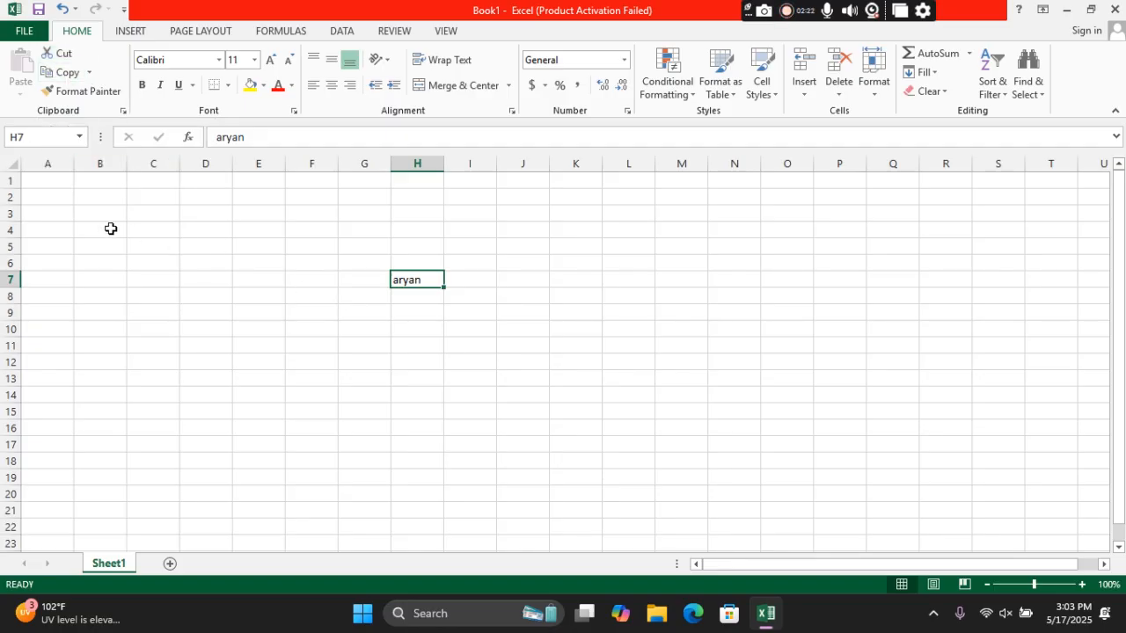
# Enter a second person's first name in cell B6.
pyautogui.click(90, 211)
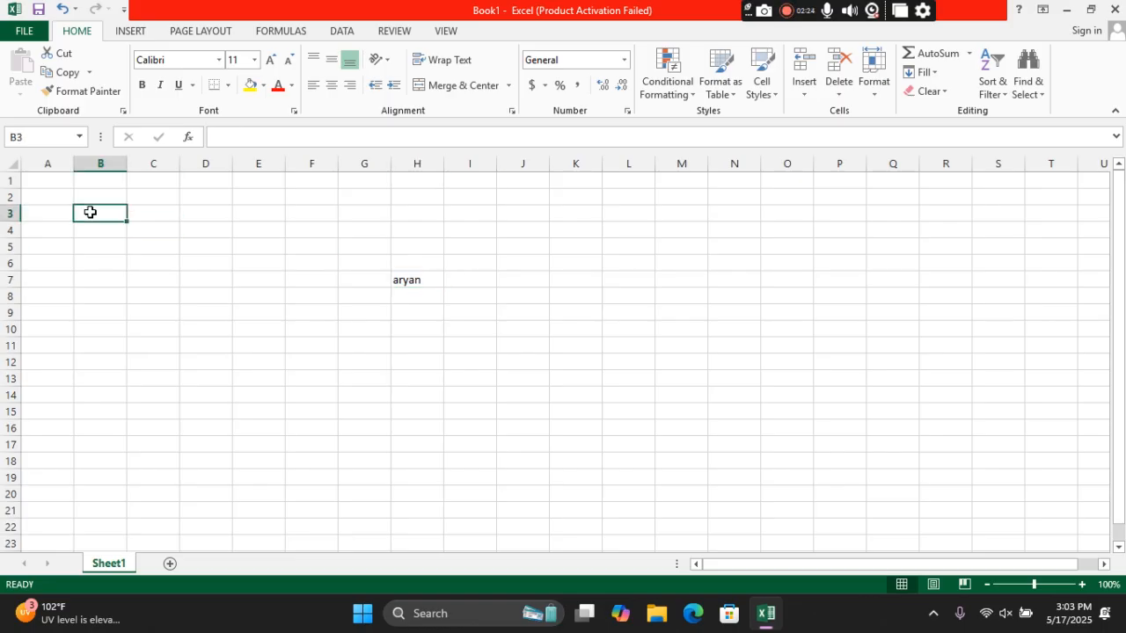
pyautogui.click(96, 265)
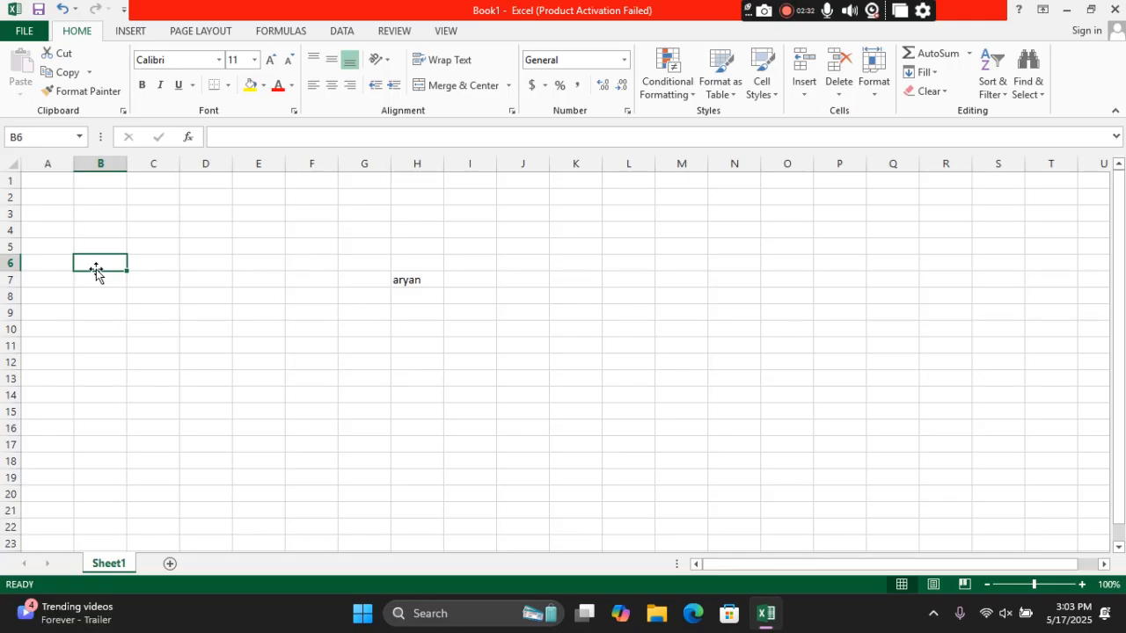
pyautogui.write('harsh')
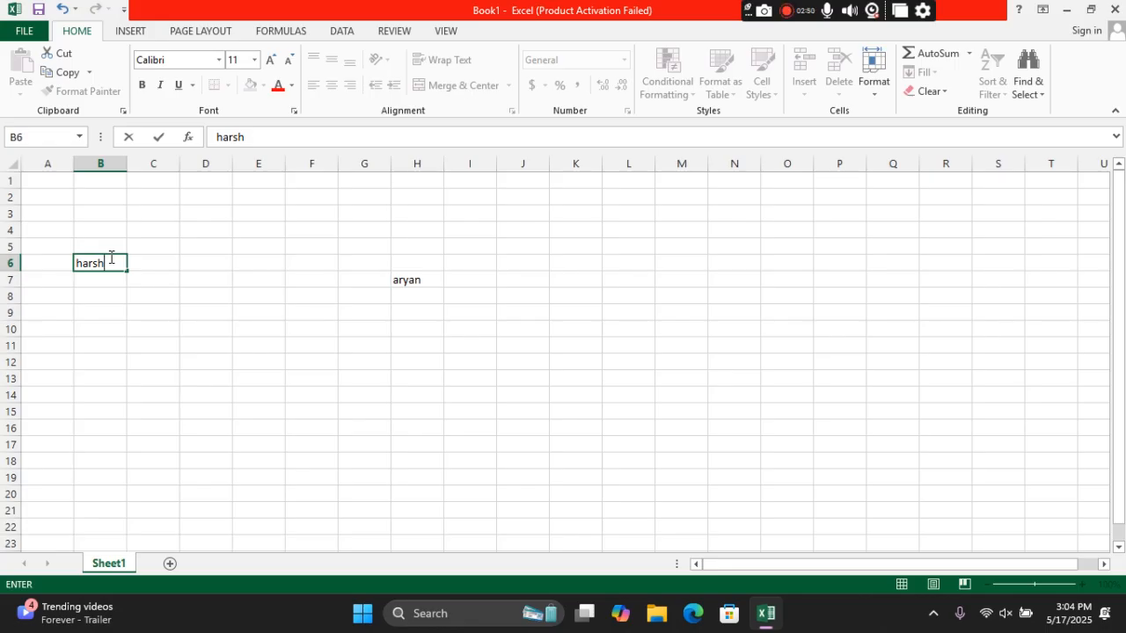
pyautogui.click(111, 263)
pyautogui.click(185, 290)
# Copy the name in cell B6 and paste it into cell E9.
pyautogui.click(83, 267)
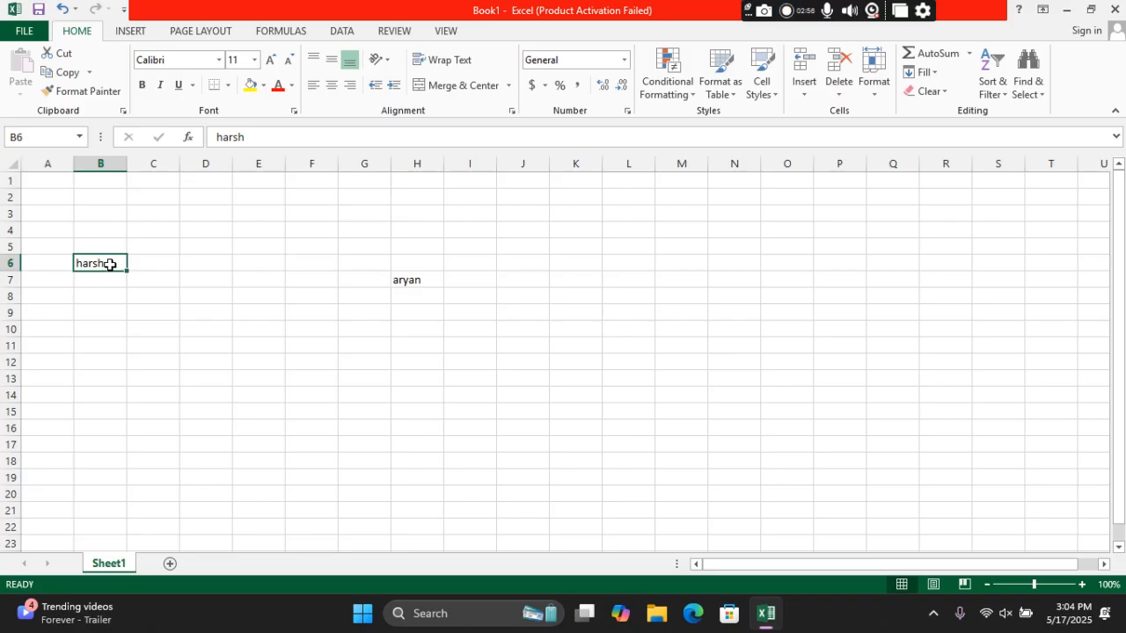
pyautogui.rightClick(111, 266)
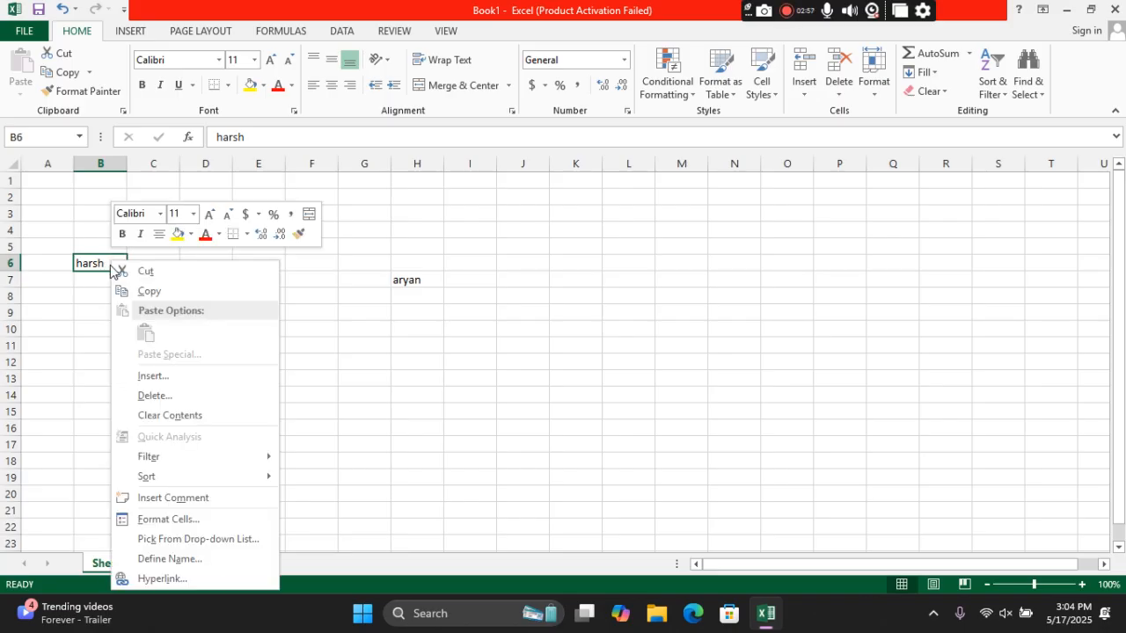
pyautogui.click(155, 293)
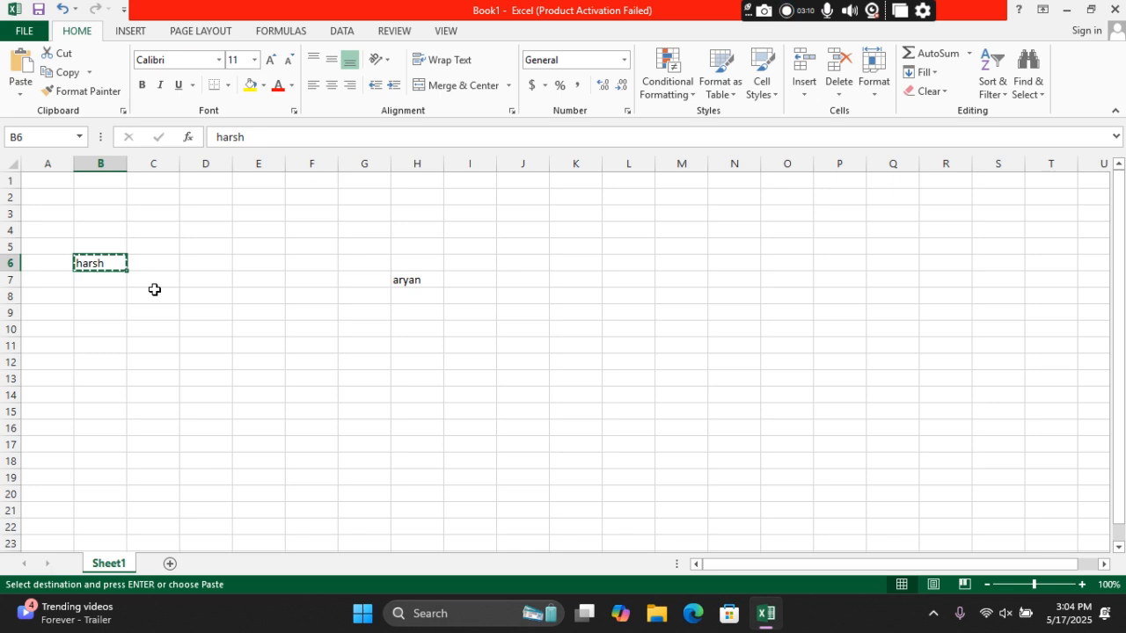
pyautogui.click(260, 312)
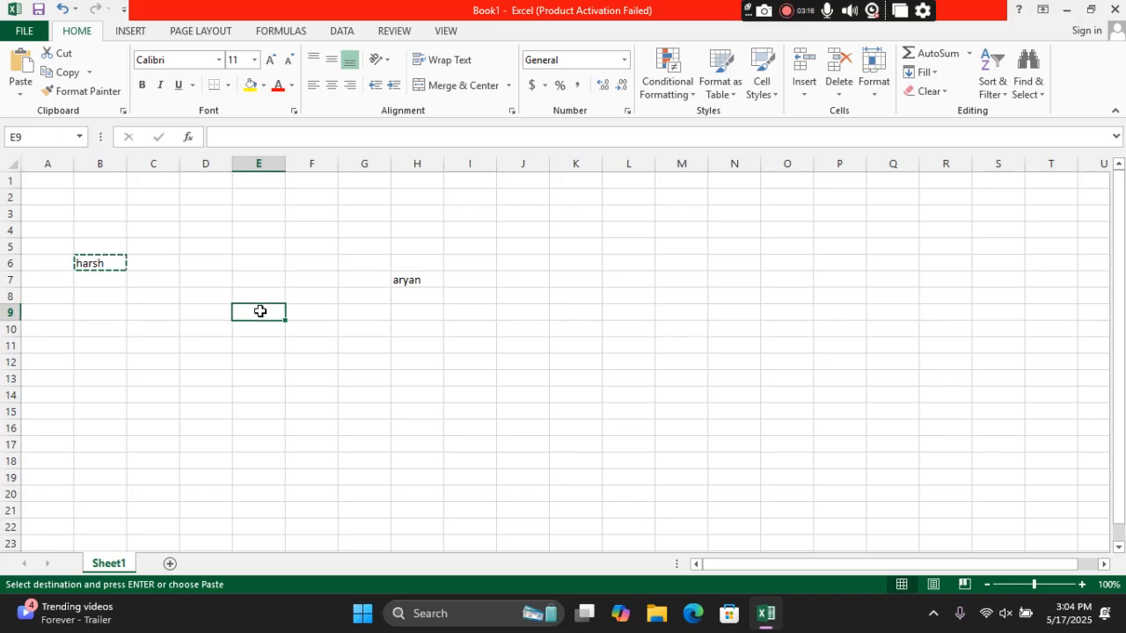
pyautogui.rightClick(261, 312)
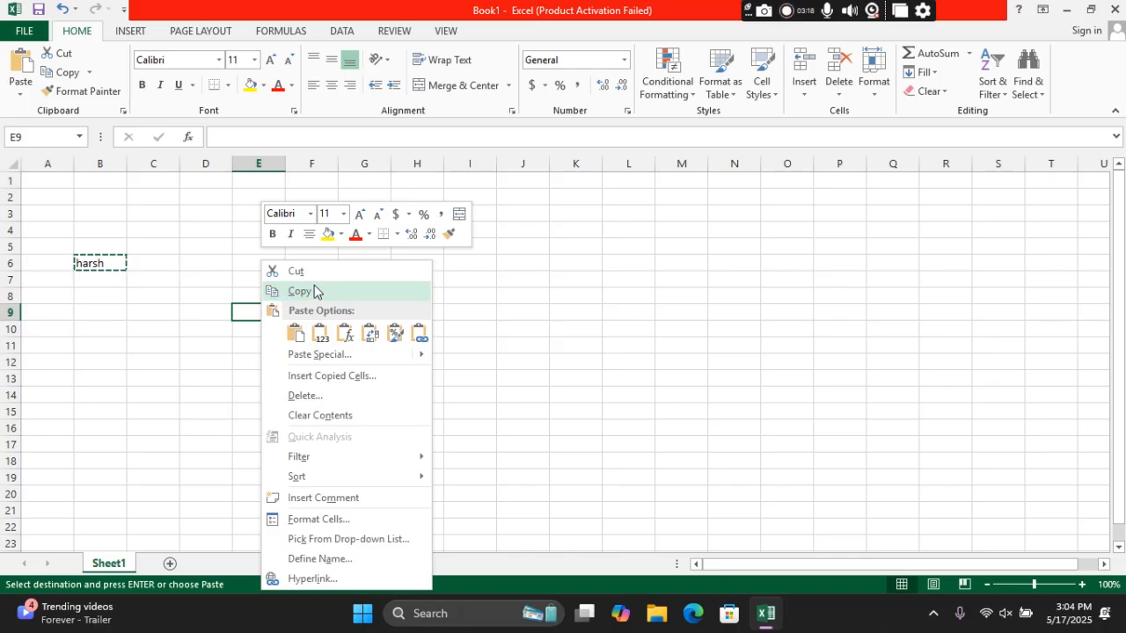
pyautogui.click(296, 335)
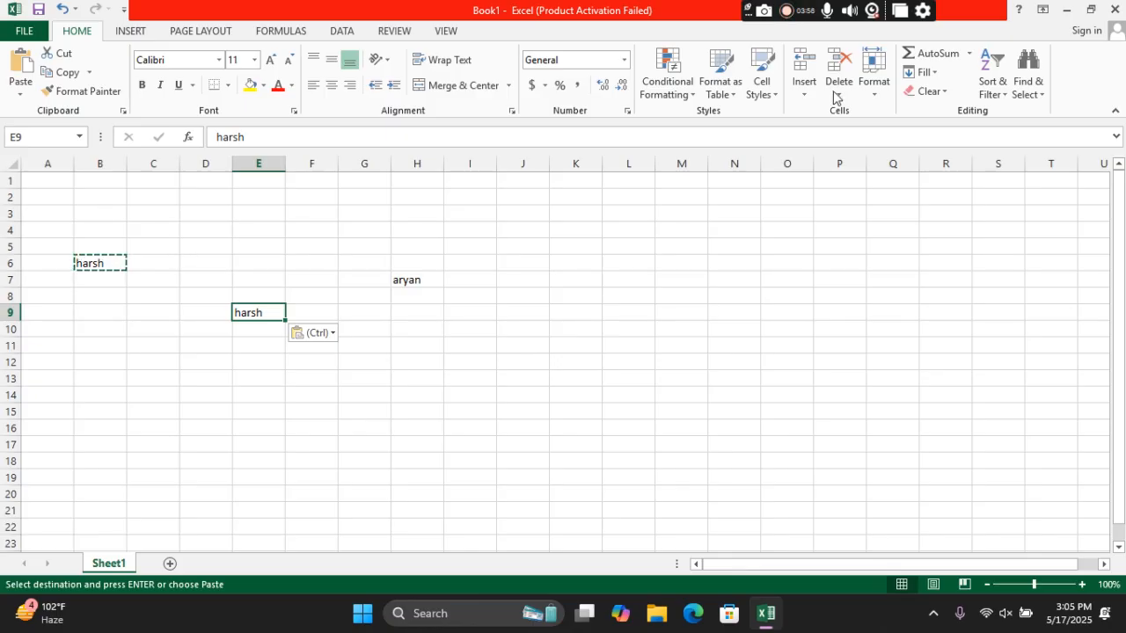
pyautogui.click(934, 78)
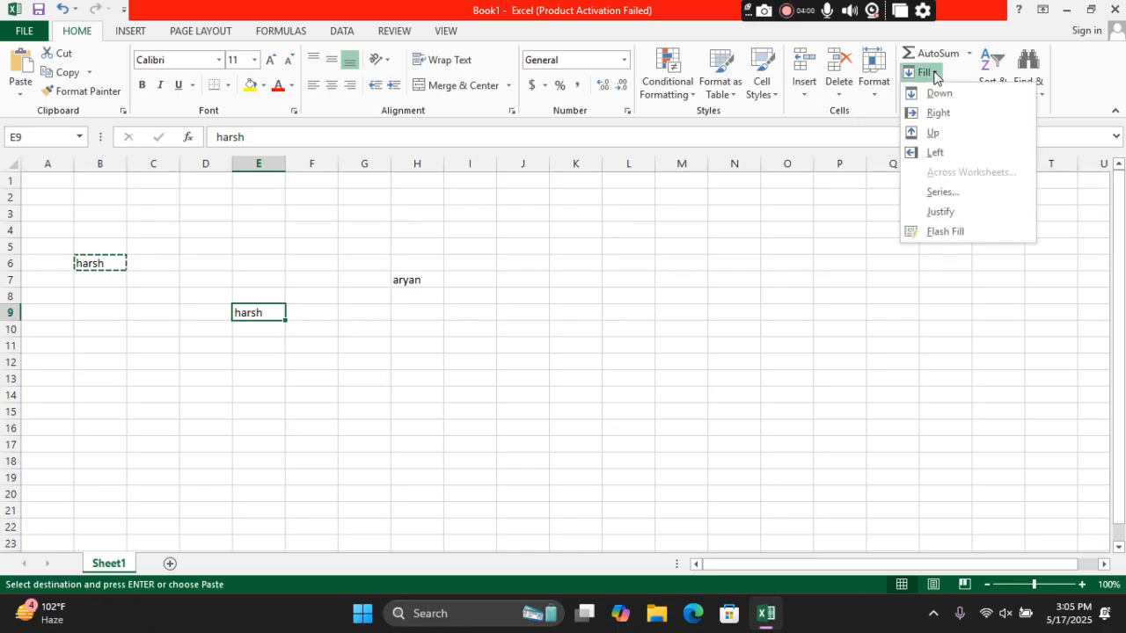
pyautogui.click(945, 197)
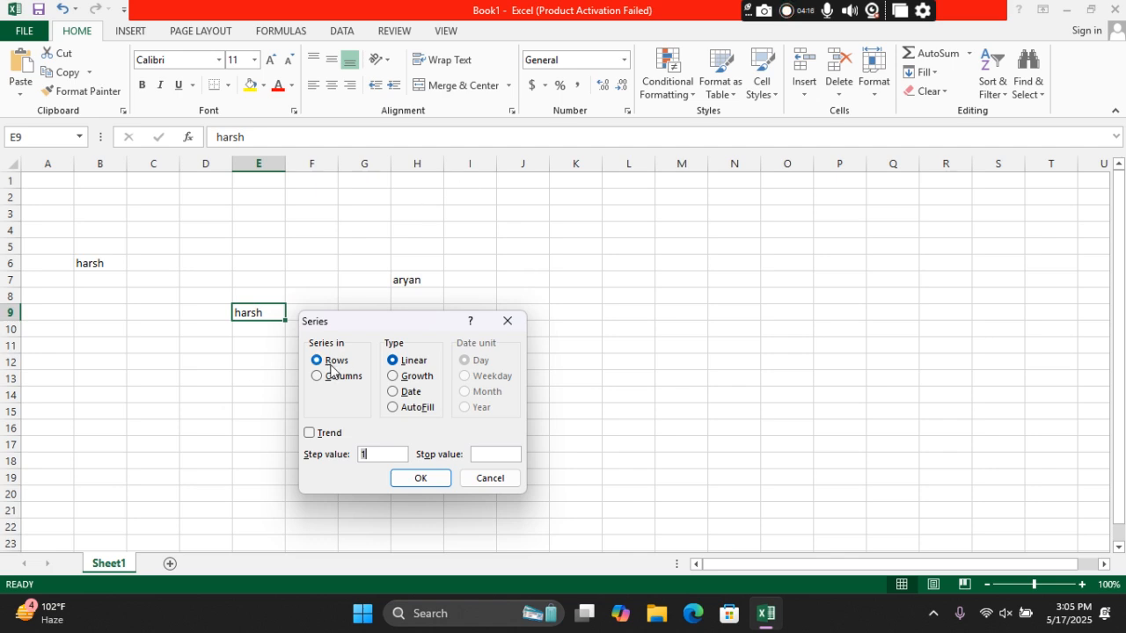
pyautogui.click(505, 323)
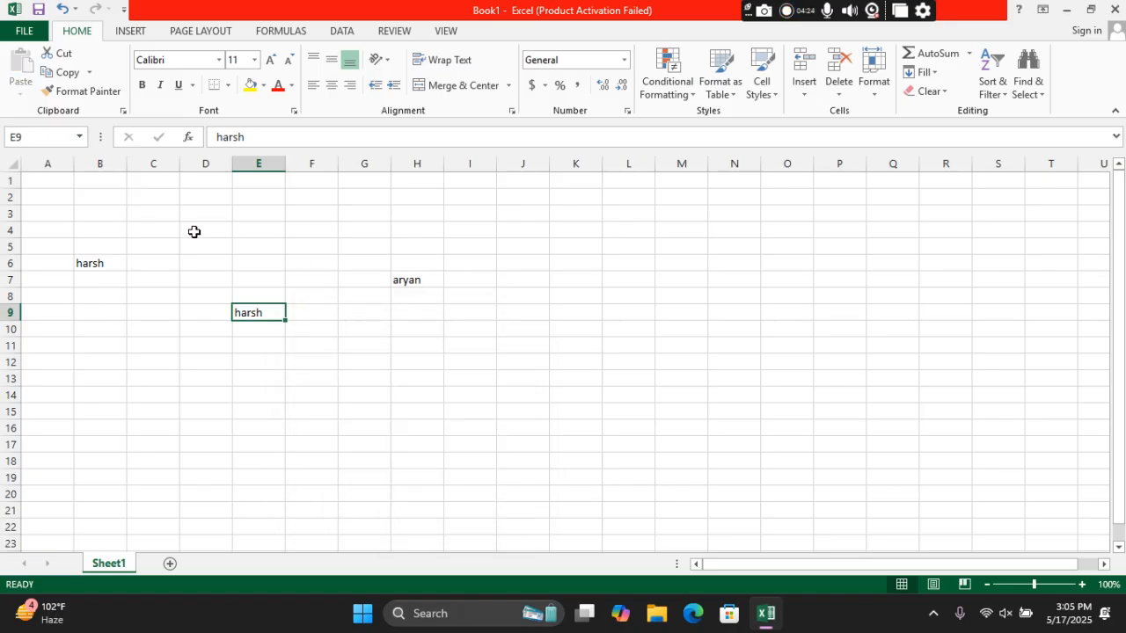
pyautogui.moveTo(32, 181); pyautogui.dragTo(961, 231)
pyautogui.click(961, 232)
pyautogui.click(46, 181)
pyautogui.moveTo(46, 181); pyautogui.dragTo(97, 561)
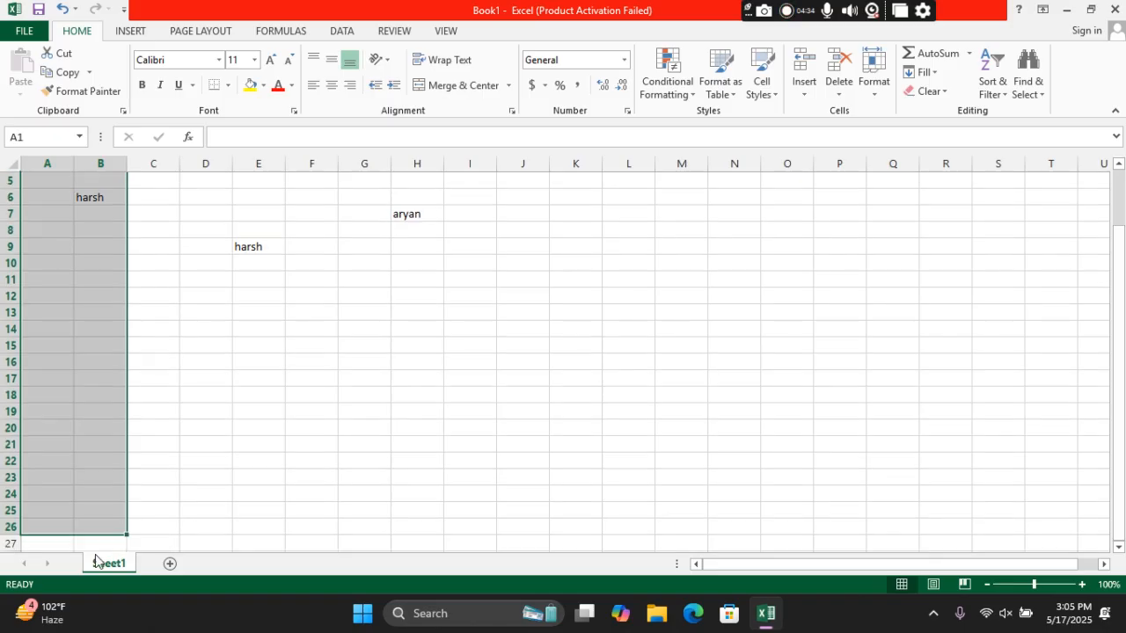
pyautogui.scroll(2, 415, 408)
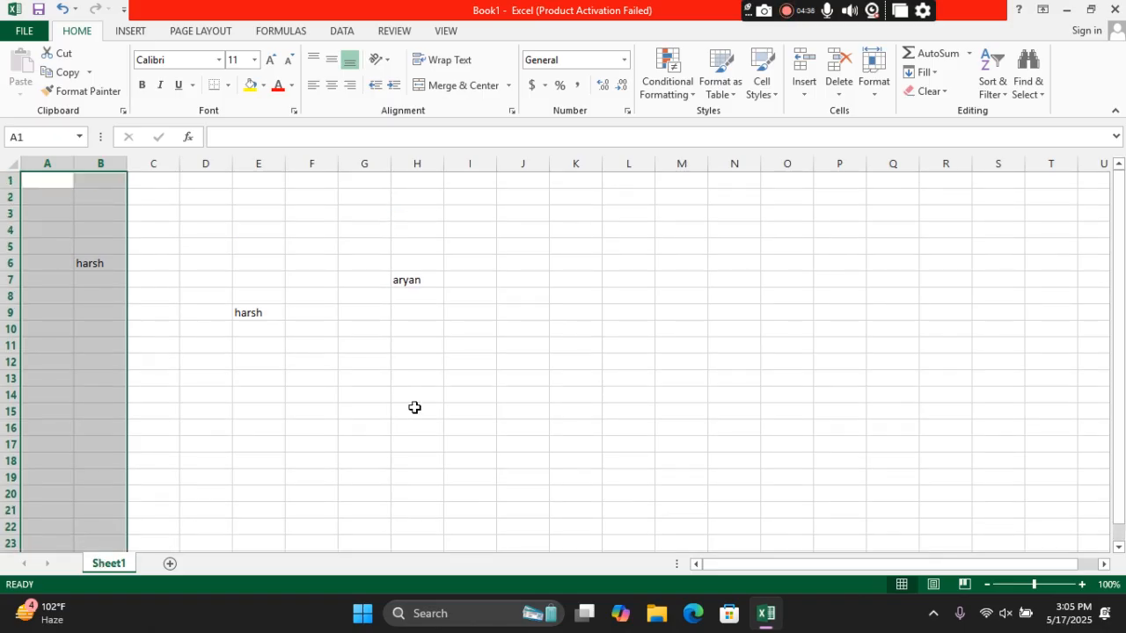
pyautogui.click(531, 229)
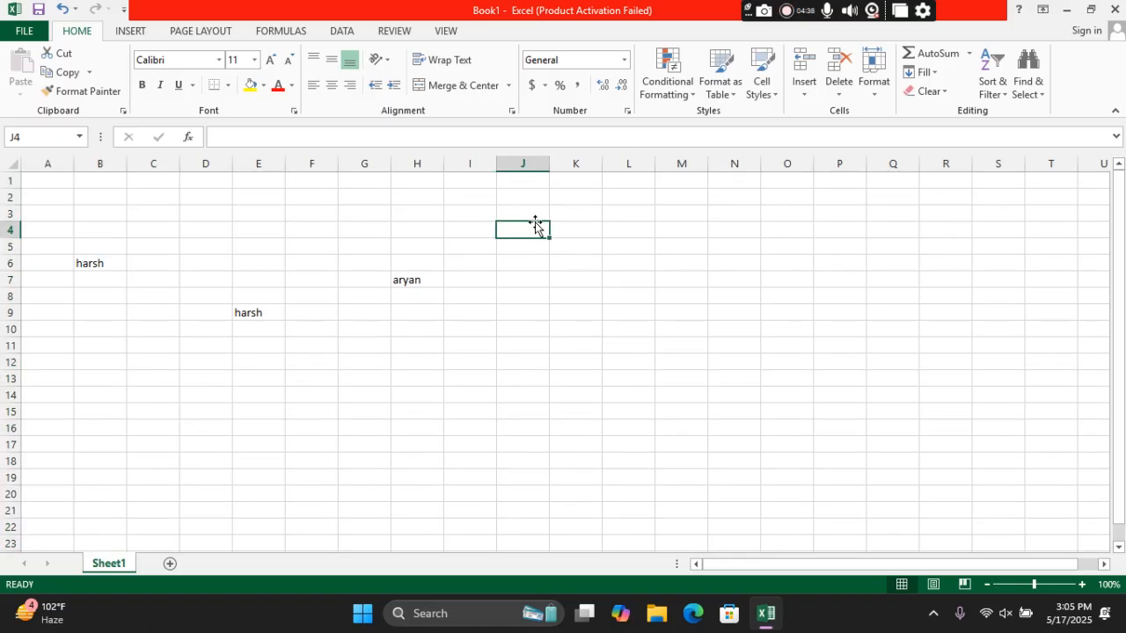
# Try to fill a linear series in columns from cell J4 with a step value of 1 and a stop value of 1000.
pyautogui.click(933, 76)
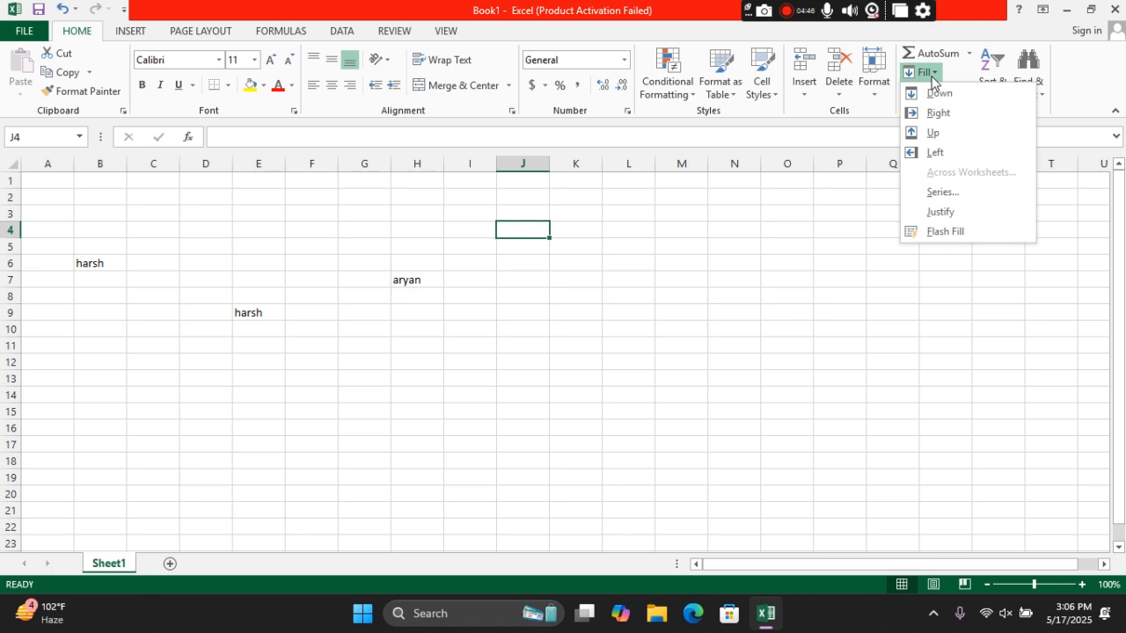
pyautogui.click(940, 197)
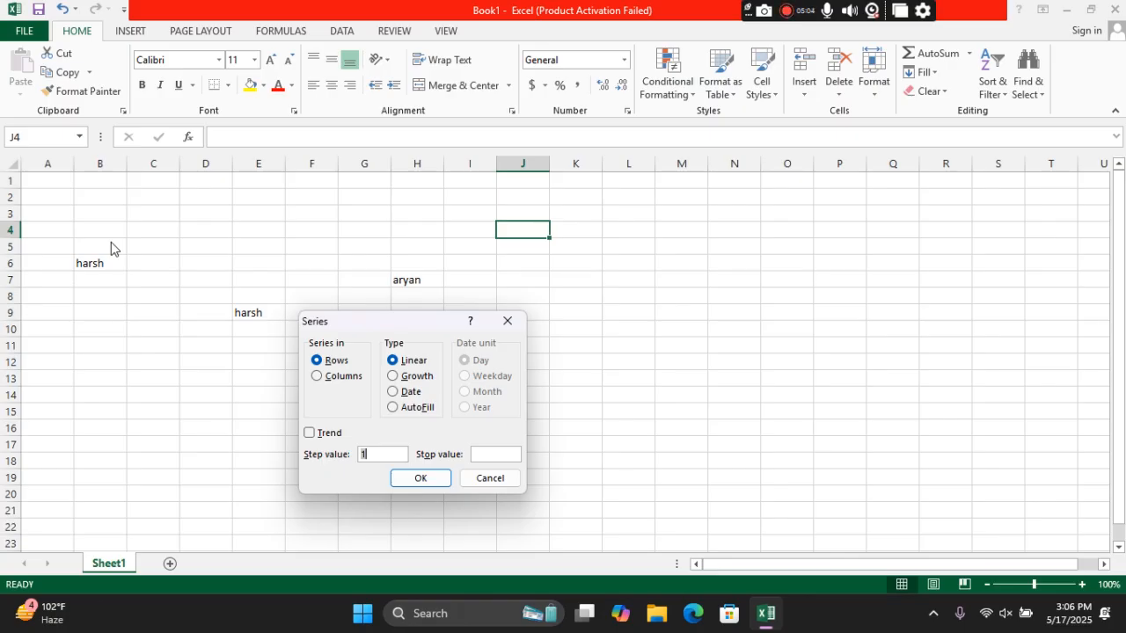
pyautogui.click(317, 377)
pyautogui.click(482, 455)
pyautogui.write('1000')
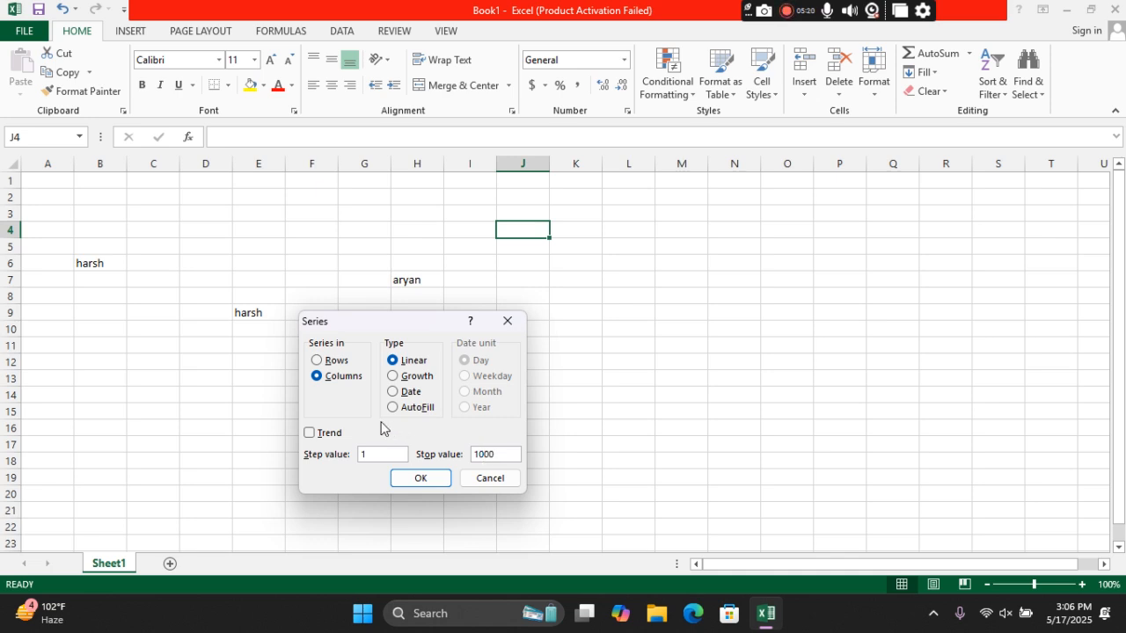
pyautogui.click(420, 477)
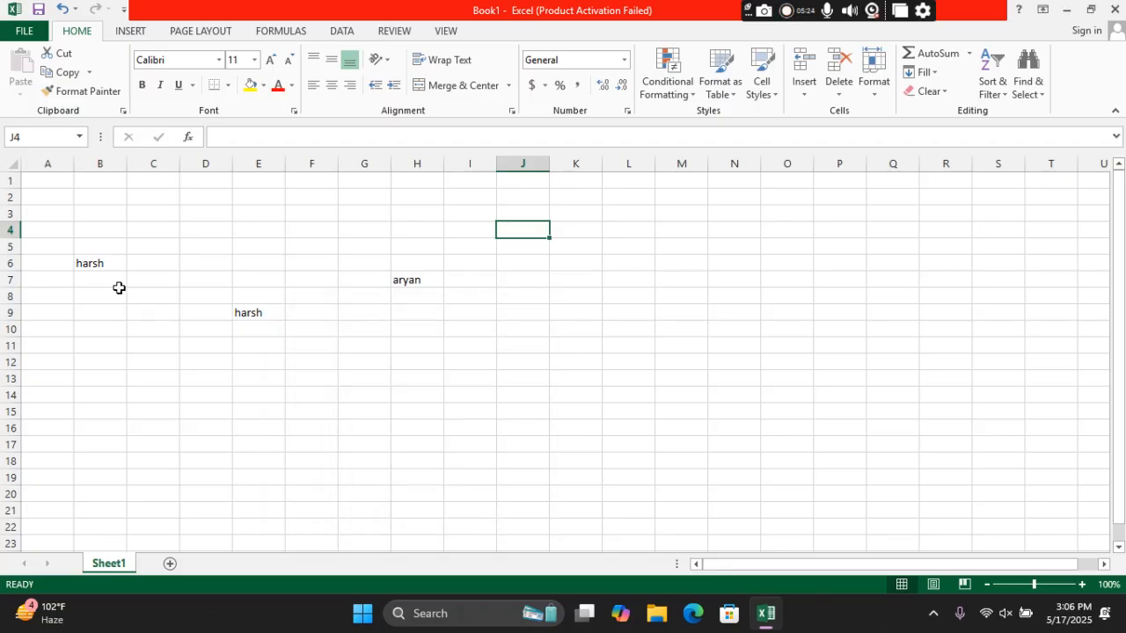
# Try to fill a linear series down column A from cell A1, with step value 1 and stop value 1000.
pyautogui.click(53, 181)
pyautogui.click(938, 71)
pyautogui.click(941, 193)
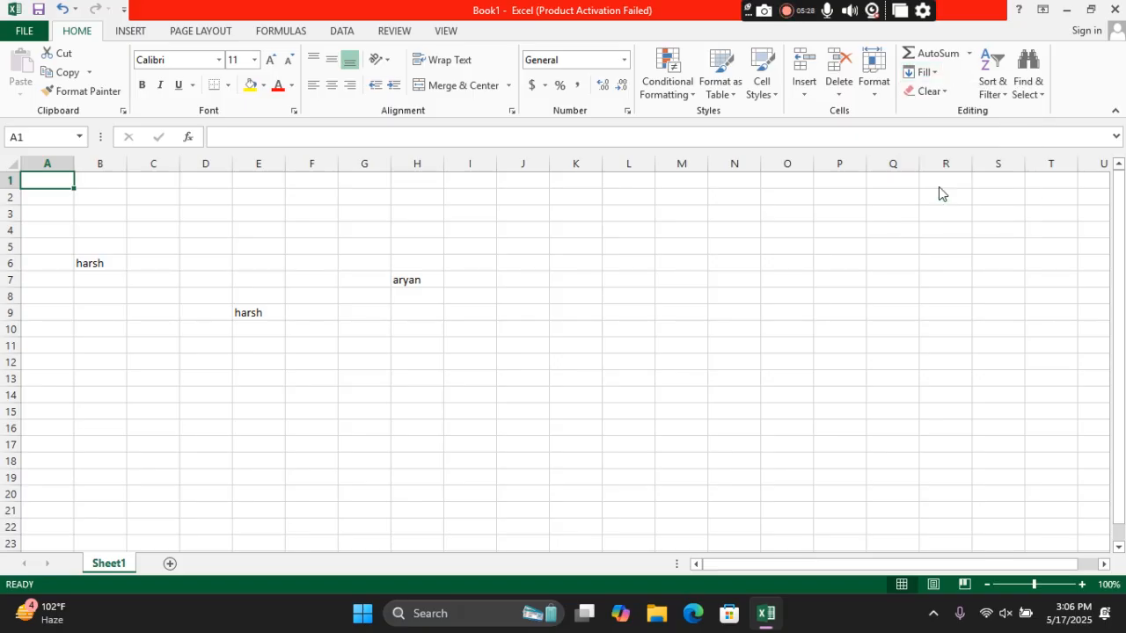
pyautogui.click(479, 455)
pyautogui.write('1000')
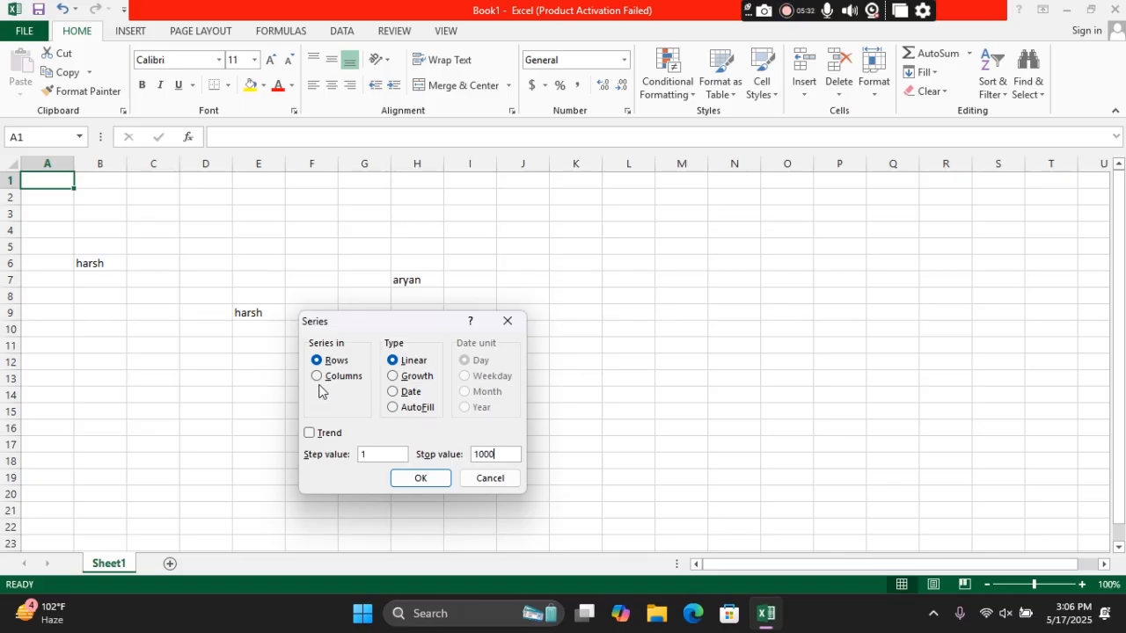
pyautogui.click(317, 376)
pyautogui.click(407, 480)
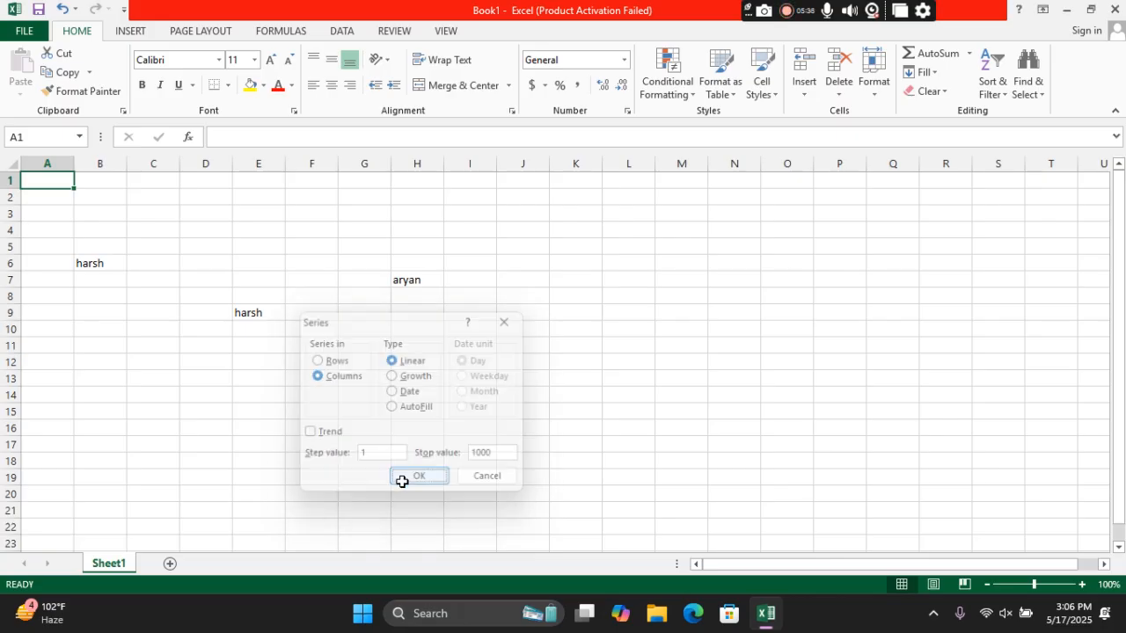
# Enter 1 in cell A1 and fill a linear series down column A with step value 1 and stop value 1000.
pyautogui.write('1')
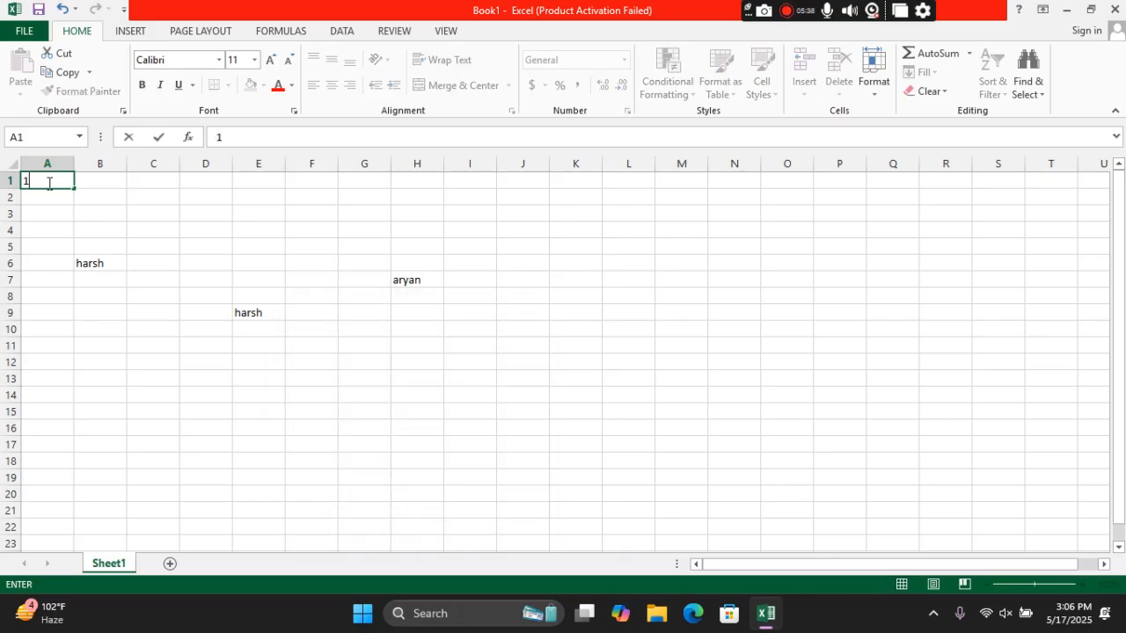
pyautogui.click(118, 220)
pyautogui.click(59, 181)
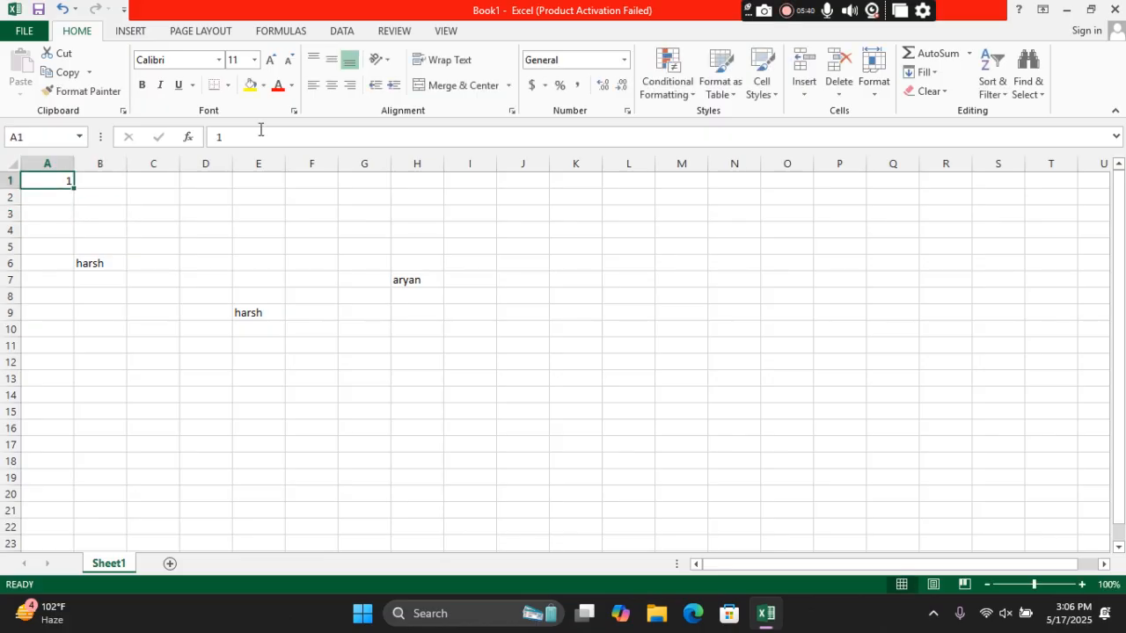
pyautogui.click(925, 72)
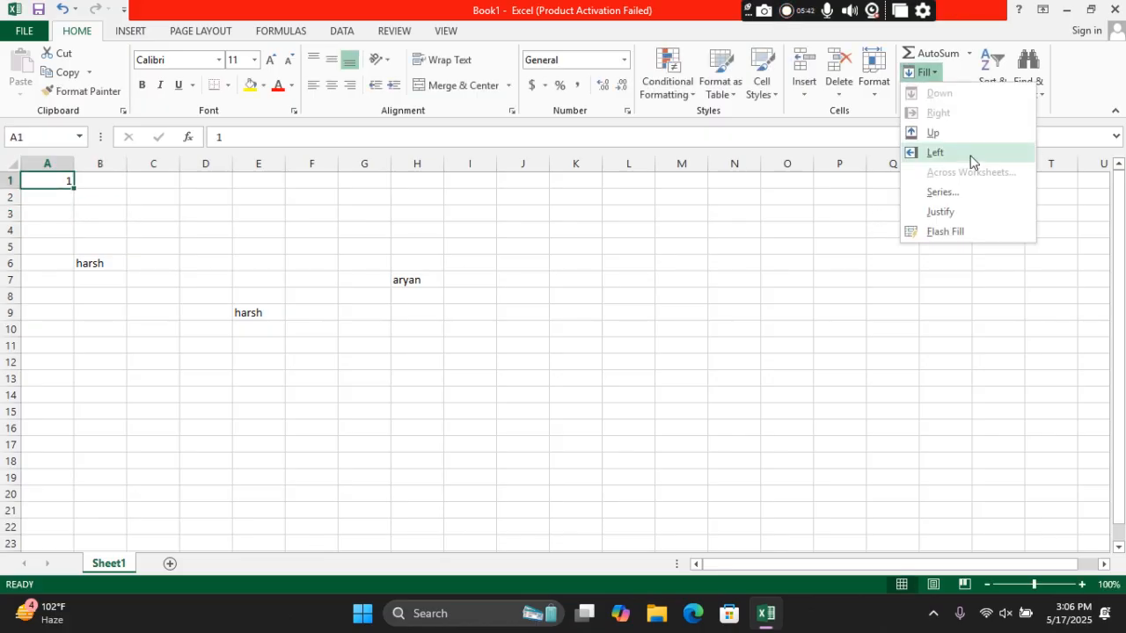
pyautogui.click(959, 193)
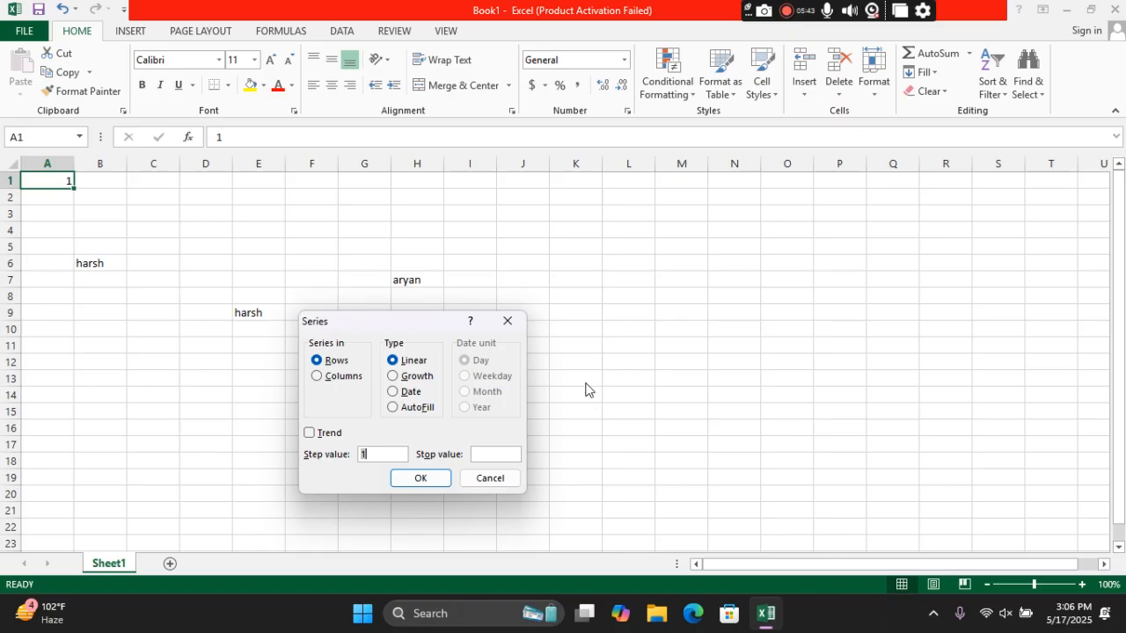
pyautogui.click(325, 378)
pyautogui.click(483, 454)
pyautogui.write('1000')
pyautogui.click(423, 479)
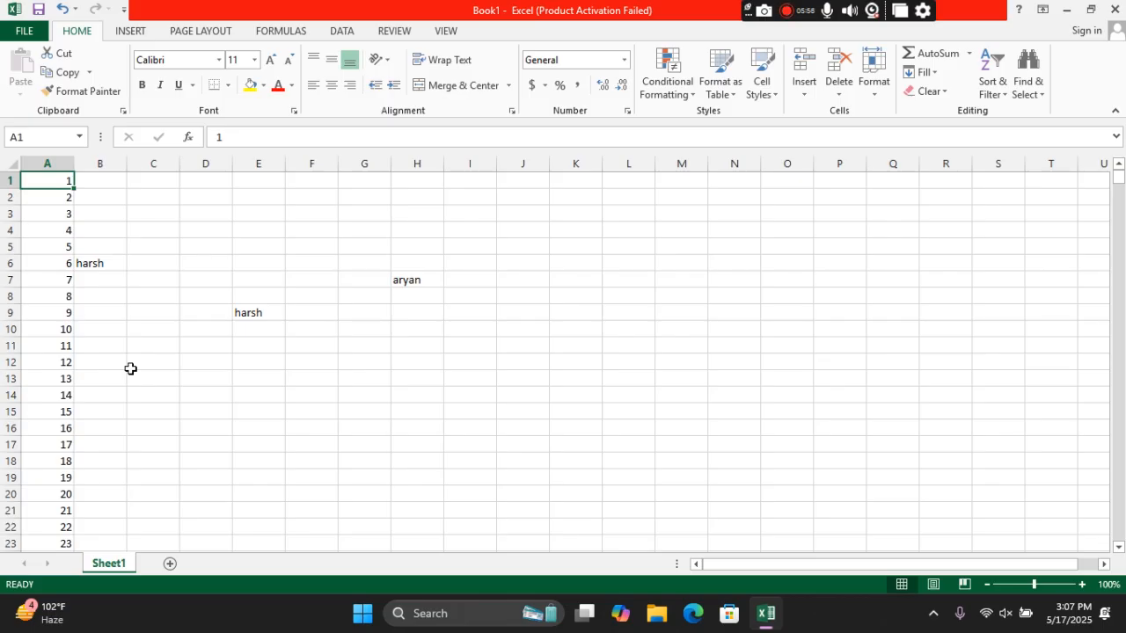
# Examine the filled number series in column A down to its last row.
pyautogui.scroll(-4, 130, 369)
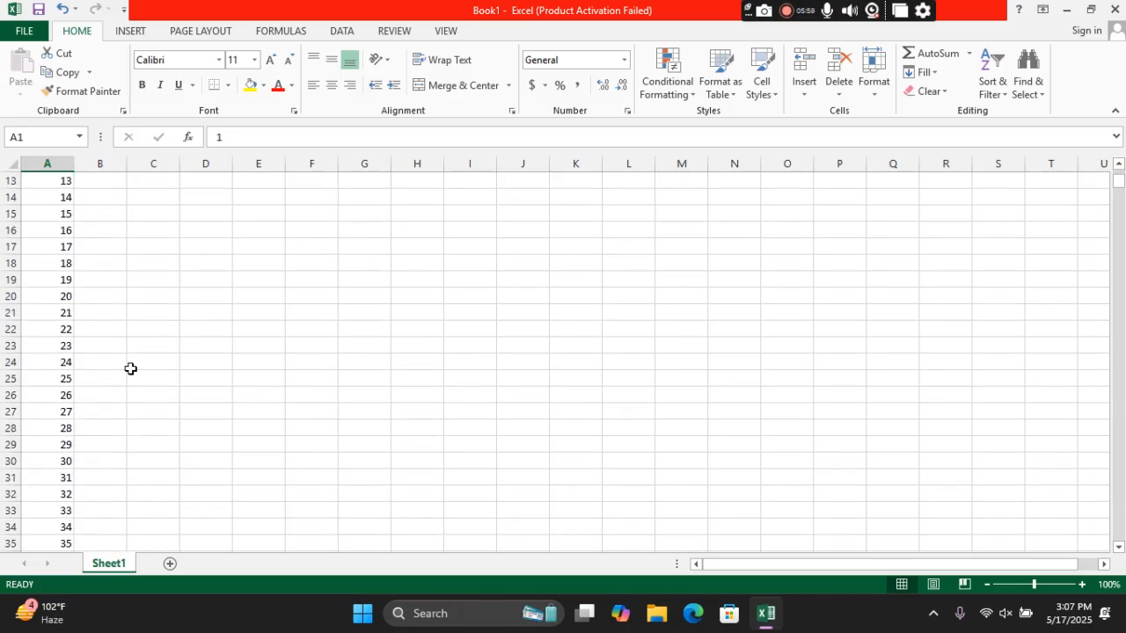
pyautogui.scroll(-2, 130, 368)
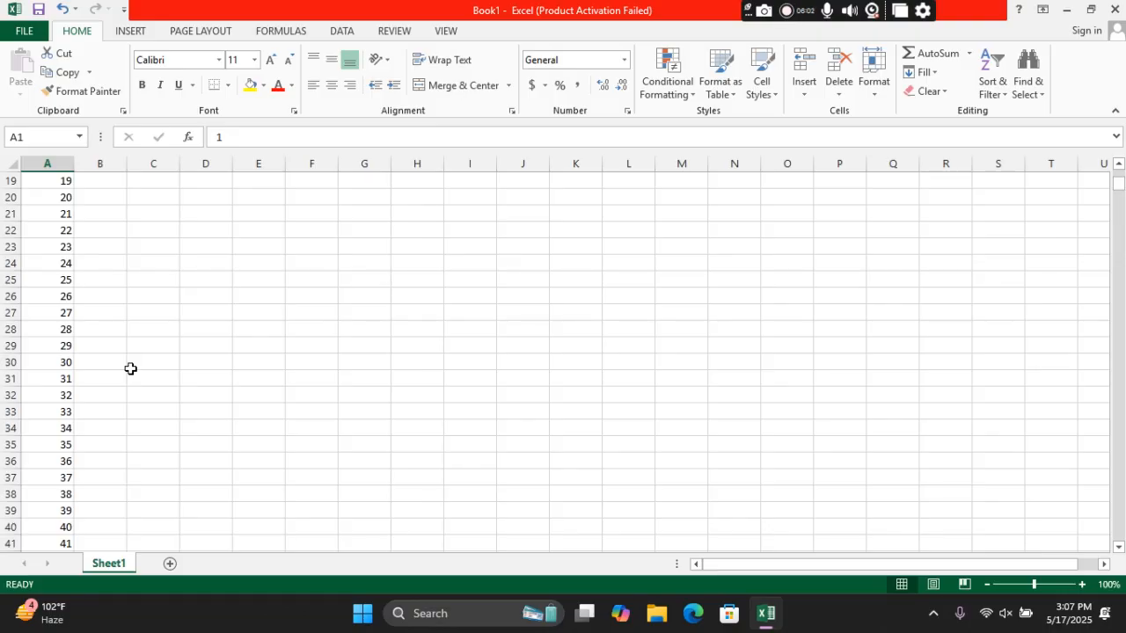
pyautogui.scroll(-20, 130, 369)
pyautogui.scroll(-20, 130, 369)
pyautogui.scroll(-20, 130, 368)
pyautogui.scroll(-20, 130, 369)
pyautogui.scroll(-20, 130, 369)
pyautogui.scroll(-20, 131, 369)
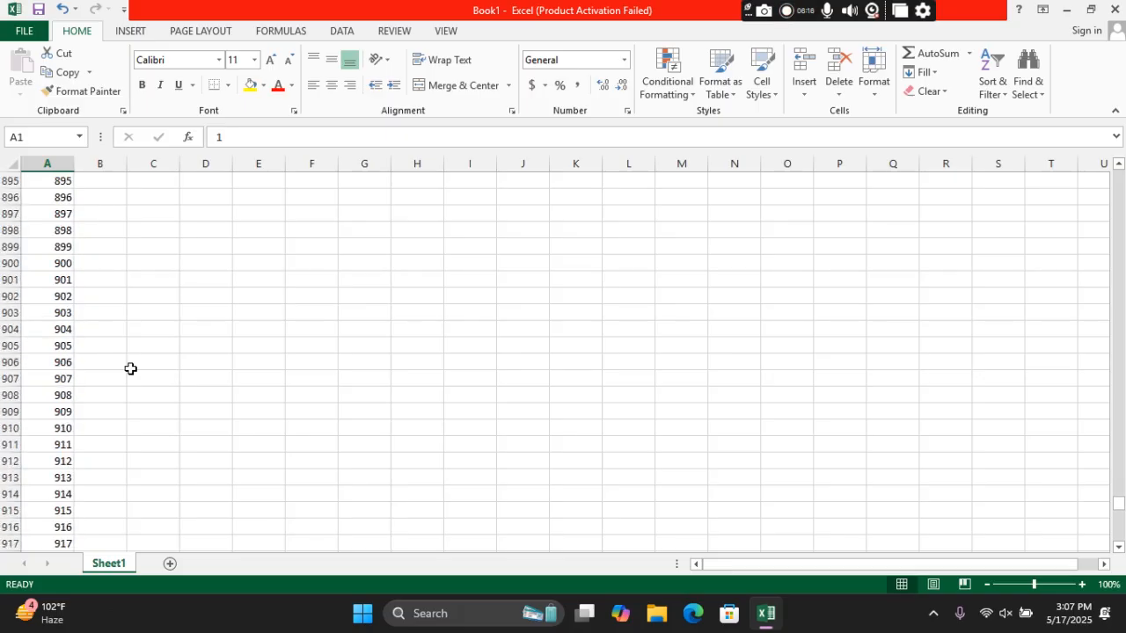
pyautogui.scroll(-20, 130, 369)
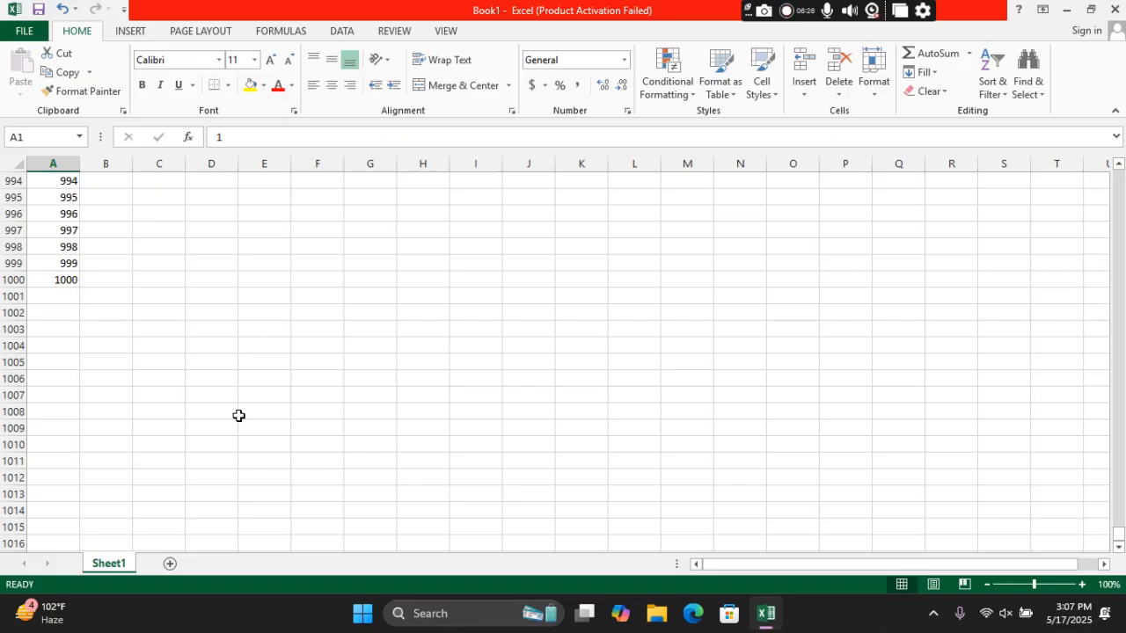
pyautogui.scroll(1, 472, 373)
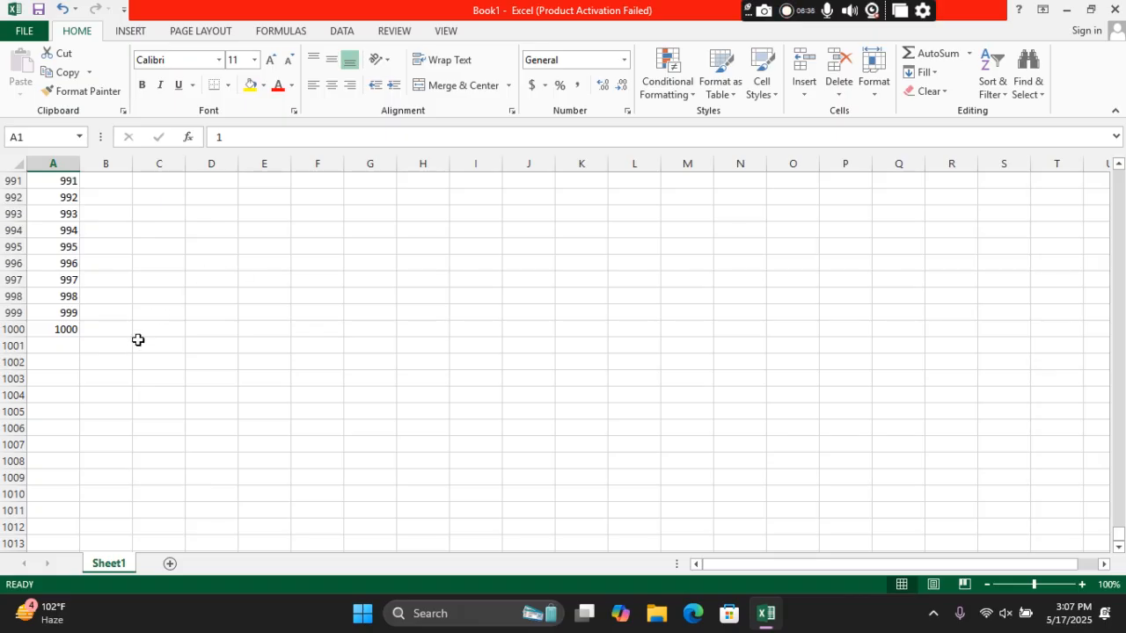
# Add a new worksheet and enter 1, 2, 3 and 45 in A1:A4, 6 in A6, and 7 in A8 and A10.
pyautogui.click(169, 564)
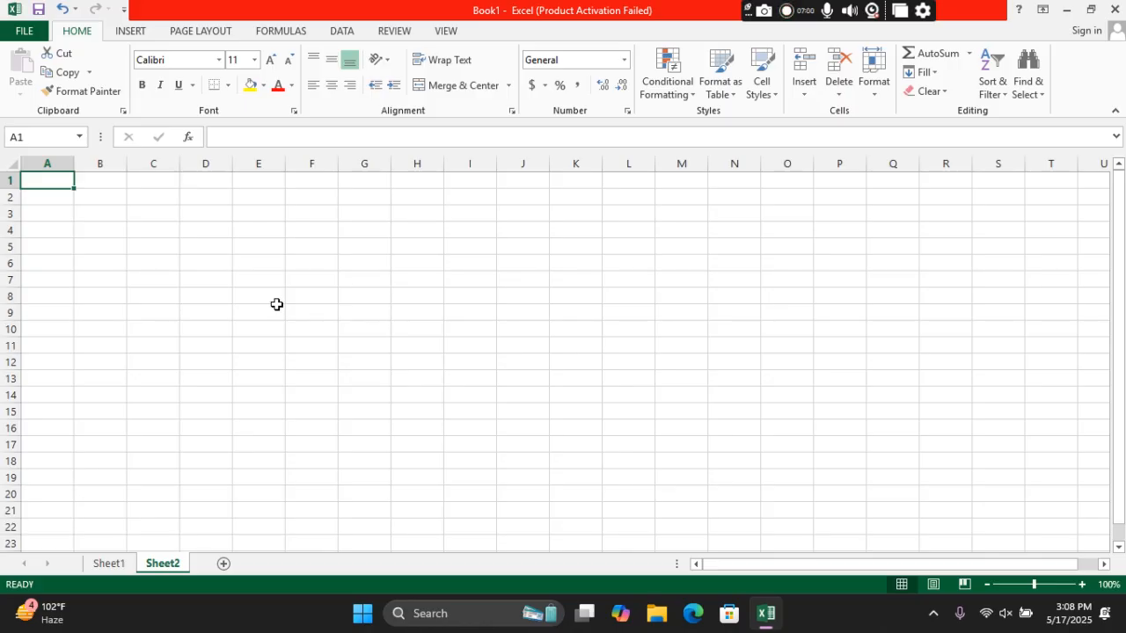
pyautogui.click(58, 209)
pyautogui.click(38, 179)
pyautogui.write('1')
pyautogui.press('Return')
pyautogui.write('2')
pyautogui.press('Return')
pyautogui.write('3')
pyautogui.press('Return')
pyautogui.write('45')
pyautogui.press('Return')
pyautogui.press('Return')
pyautogui.write('6')
pyautogui.press('Return')
pyautogui.press('Return')
pyautogui.write('7')
pyautogui.press('Return')
pyautogui.press('Return')
pyautogui.write('7')
pyautogui.press('Return')
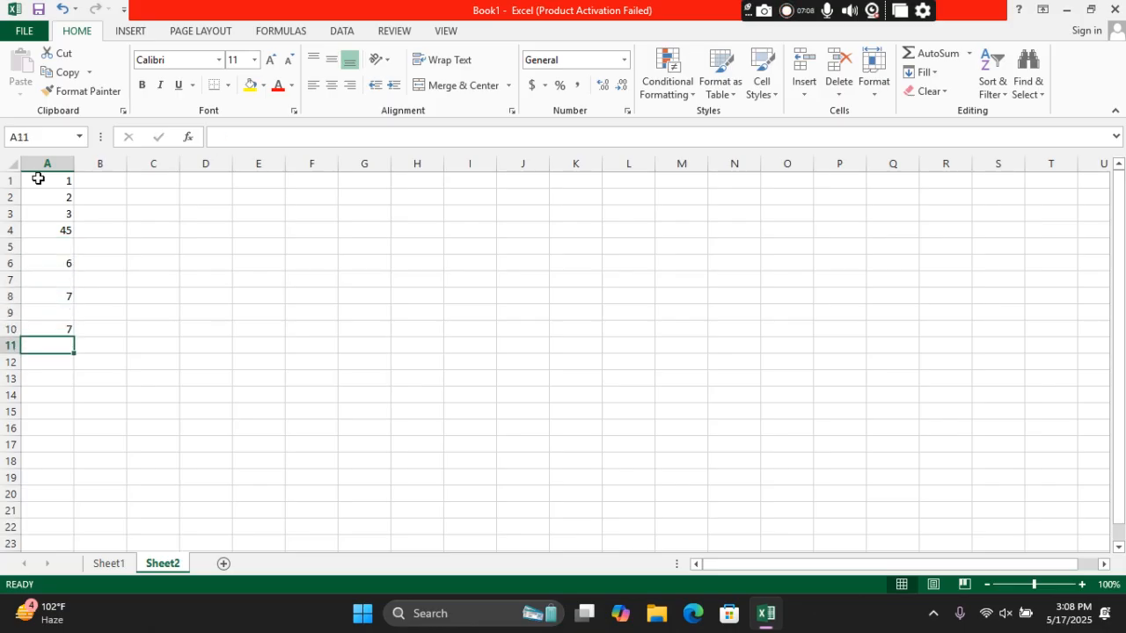
# Fill the blank cells in column A with 343 in A5, 34 in A7 and 344 in A9.
pyautogui.click(64, 246)
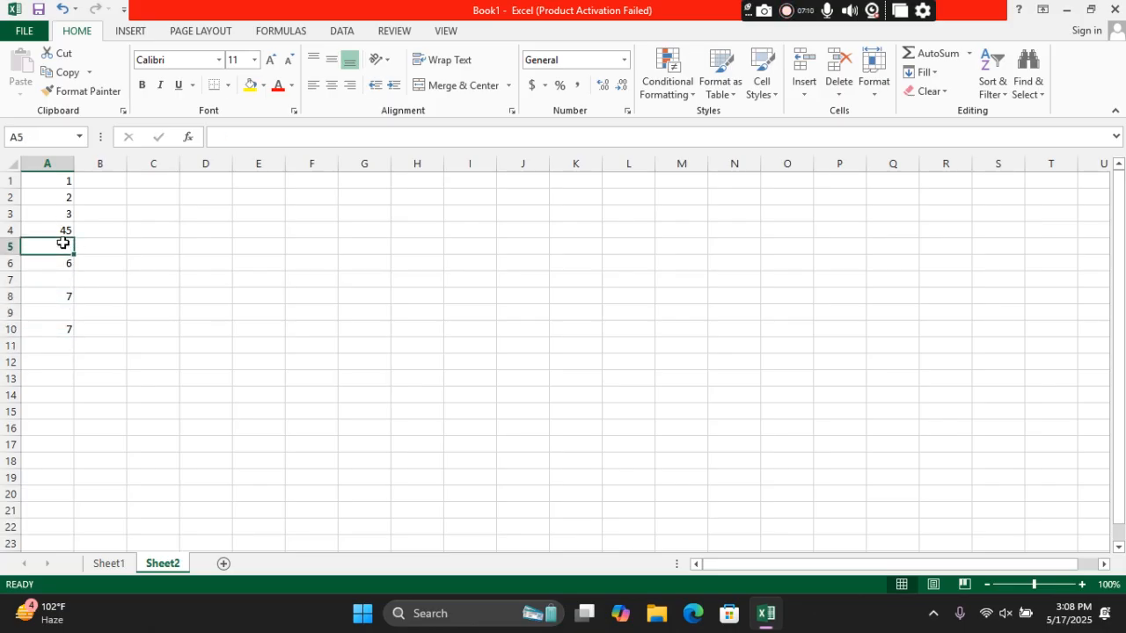
pyautogui.write('343')
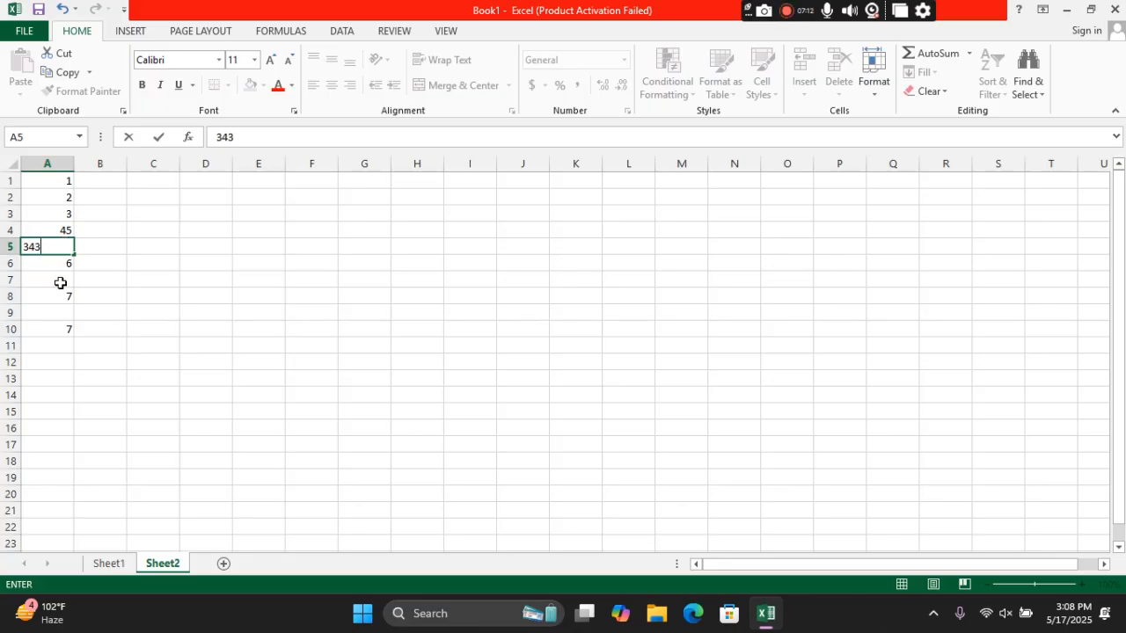
pyautogui.click(59, 279)
pyautogui.write('34')
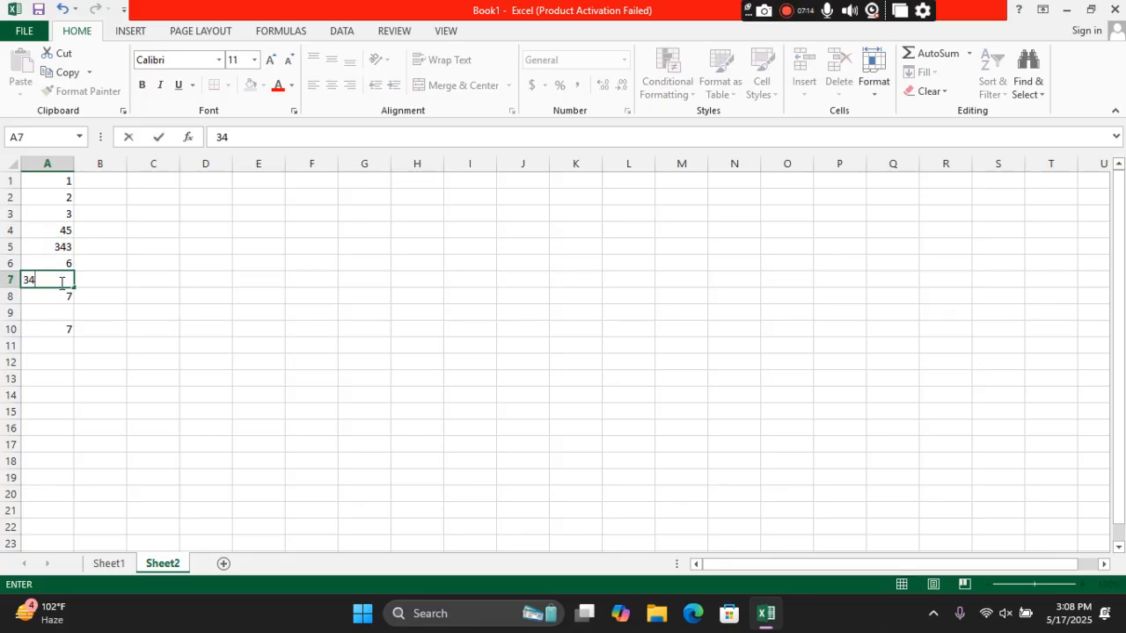
pyautogui.click(53, 312)
pyautogui.write('344')
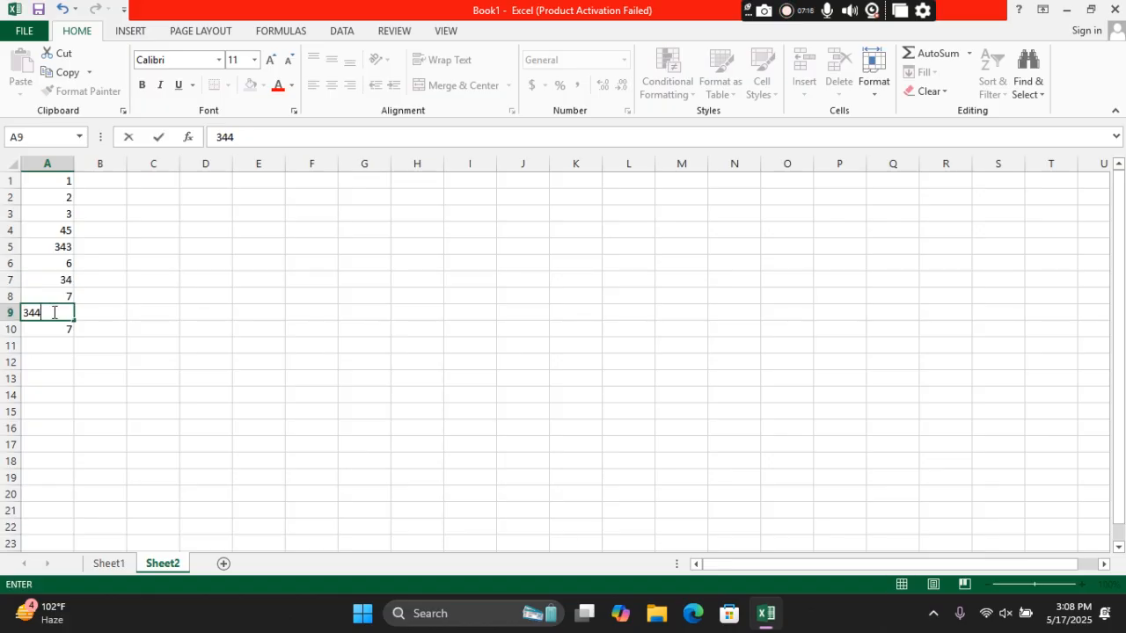
pyautogui.click(173, 279)
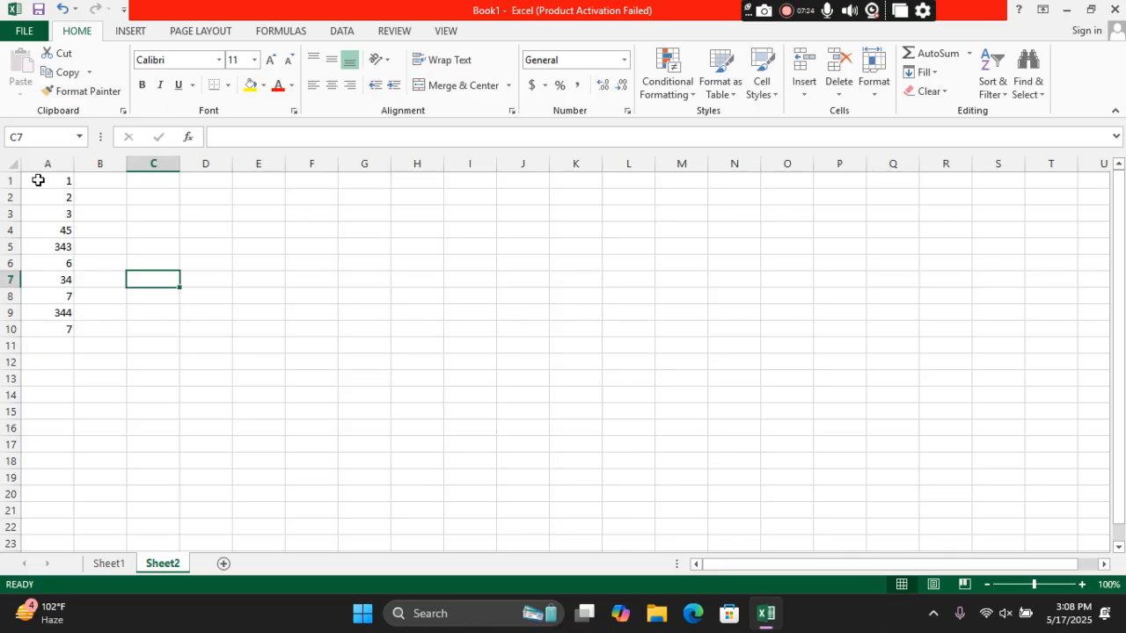
# Check the average, count and sum for the ranges A1:A10 and A3:A10.
pyautogui.click(98, 229)
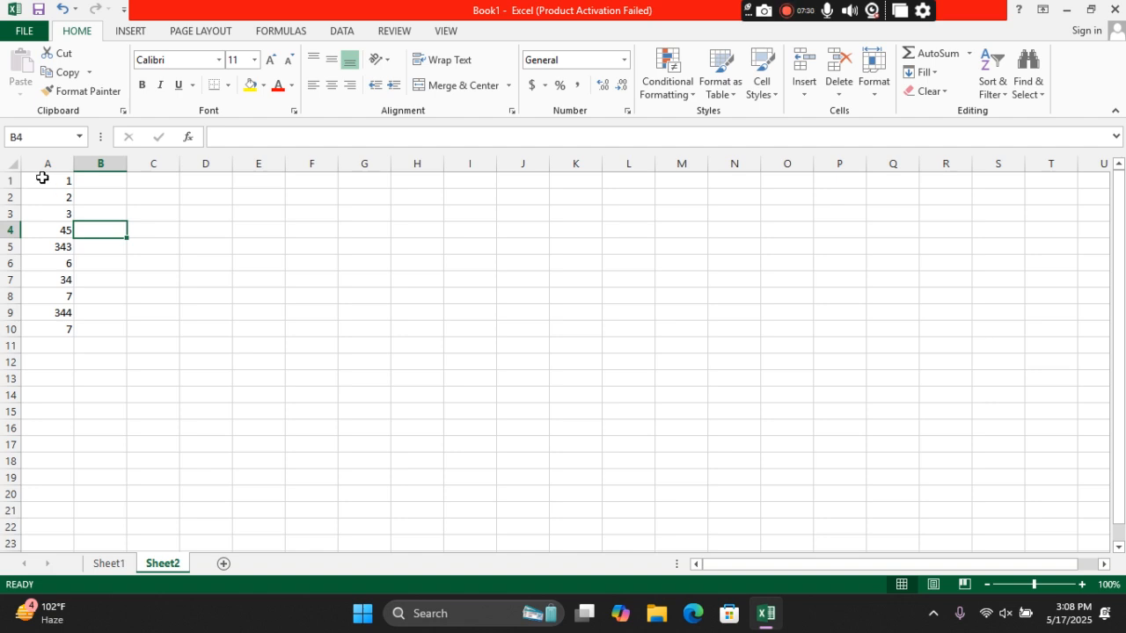
pyautogui.moveTo(43, 177); pyautogui.dragTo(63, 330)
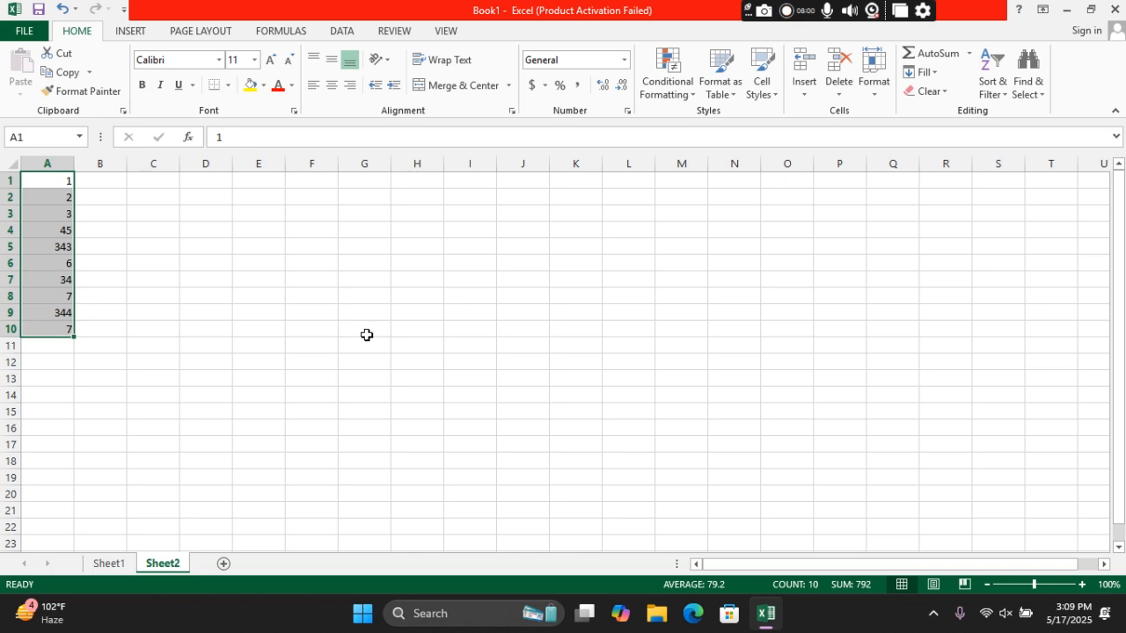
pyautogui.click(159, 280)
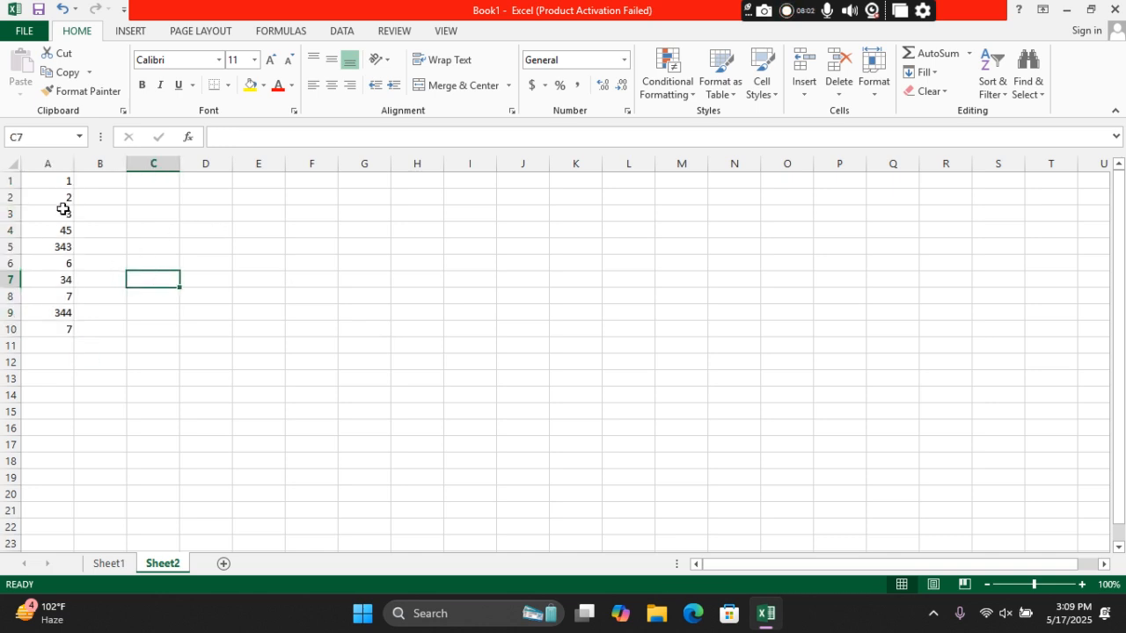
pyautogui.moveTo(46, 214); pyautogui.dragTo(62, 328)
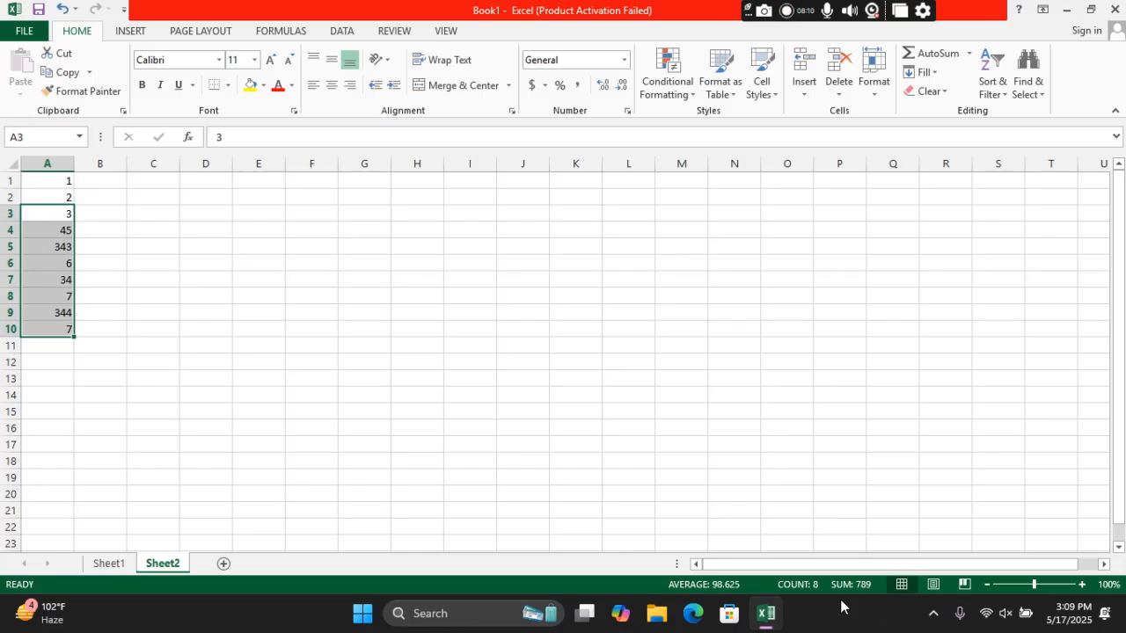
pyautogui.click(1098, 606)
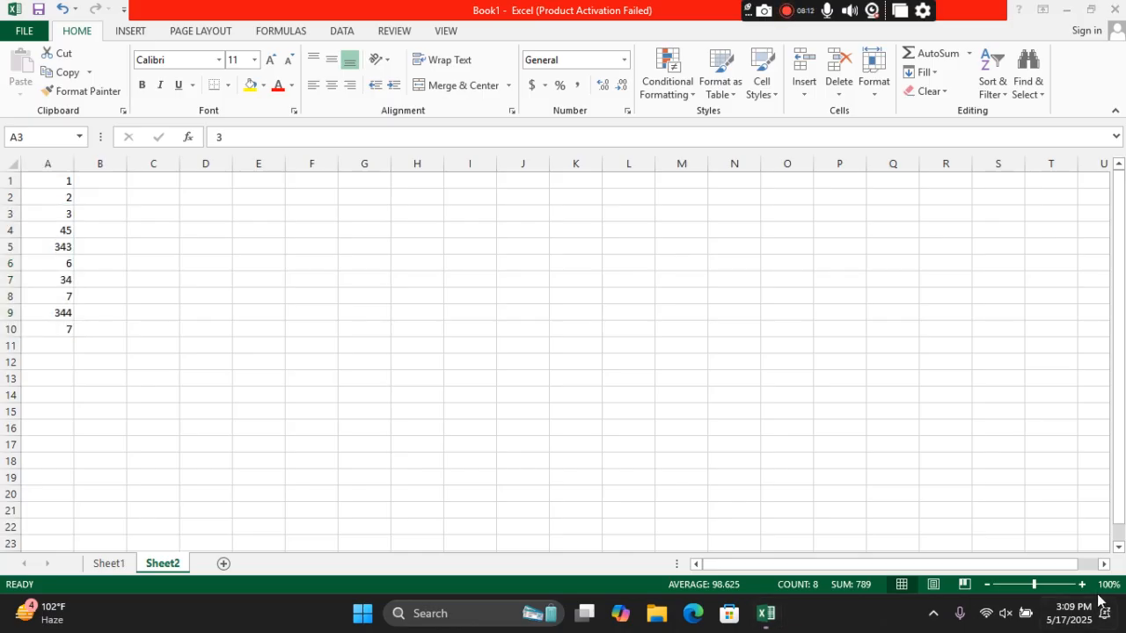
pyautogui.click(682, 447)
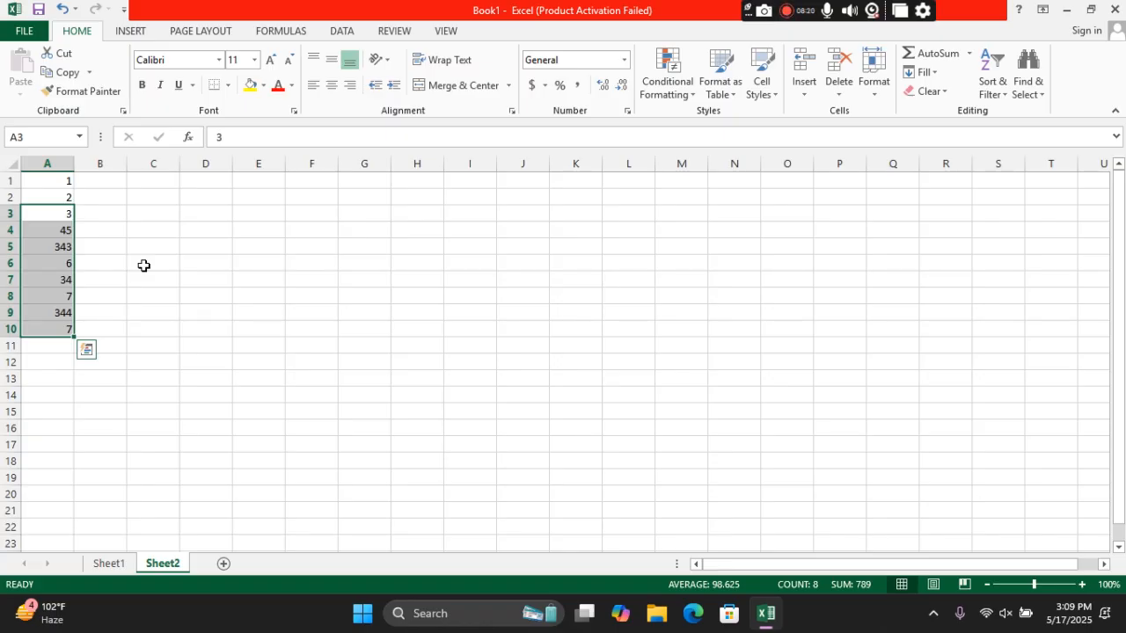
# Insert the current date in cell G6 with the TODAY function.
pyautogui.click(369, 263)
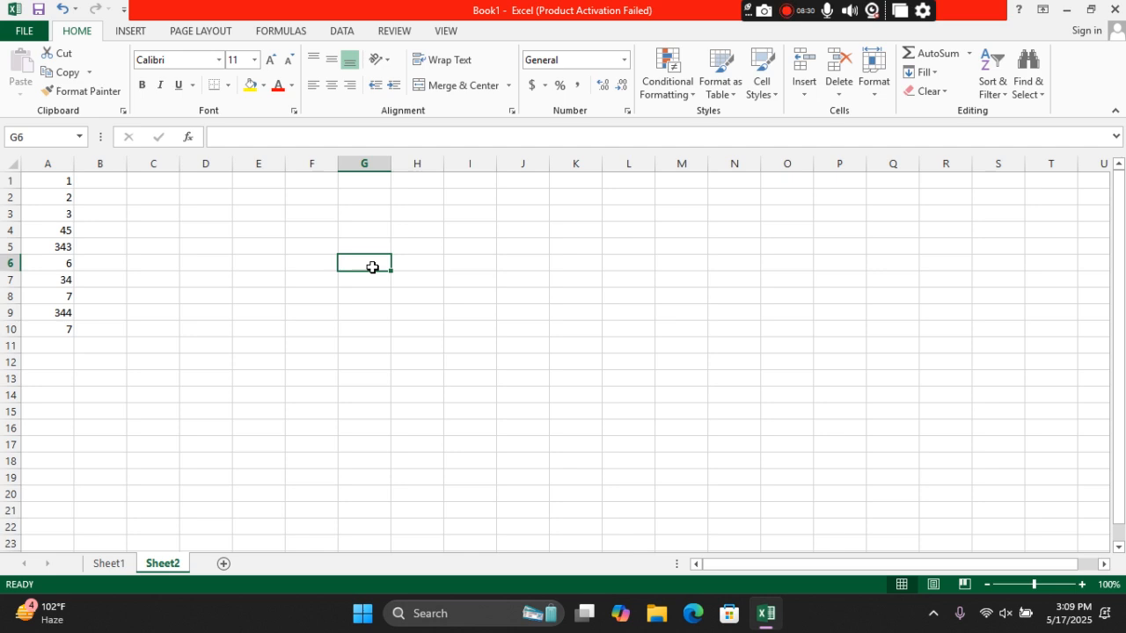
pyautogui.write('=today')
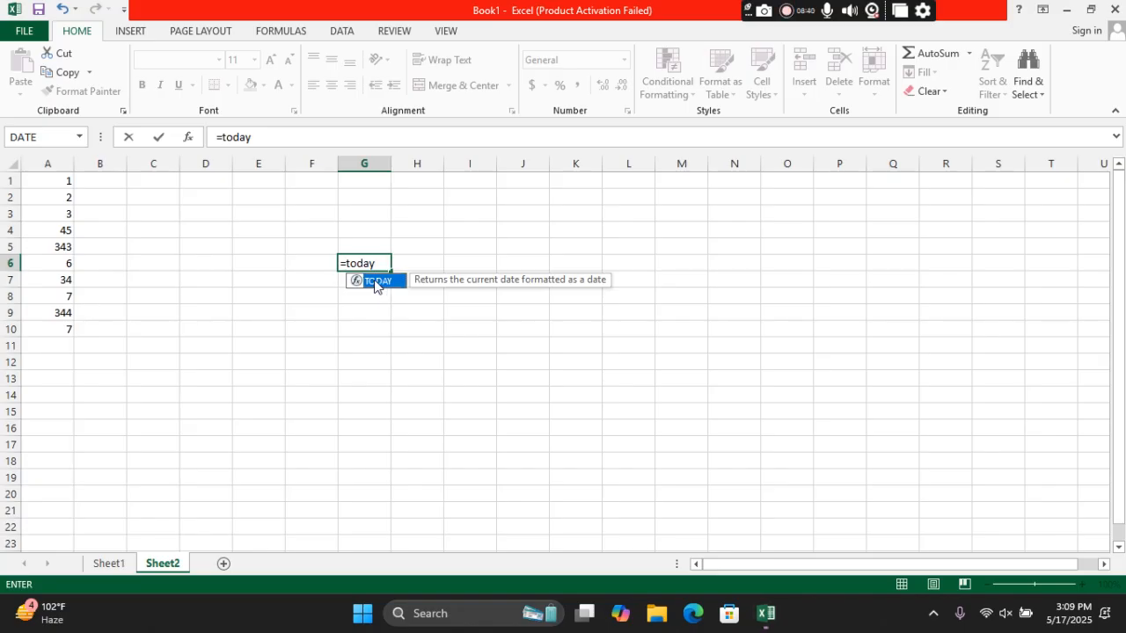
pyautogui.doubleClick(382, 283)
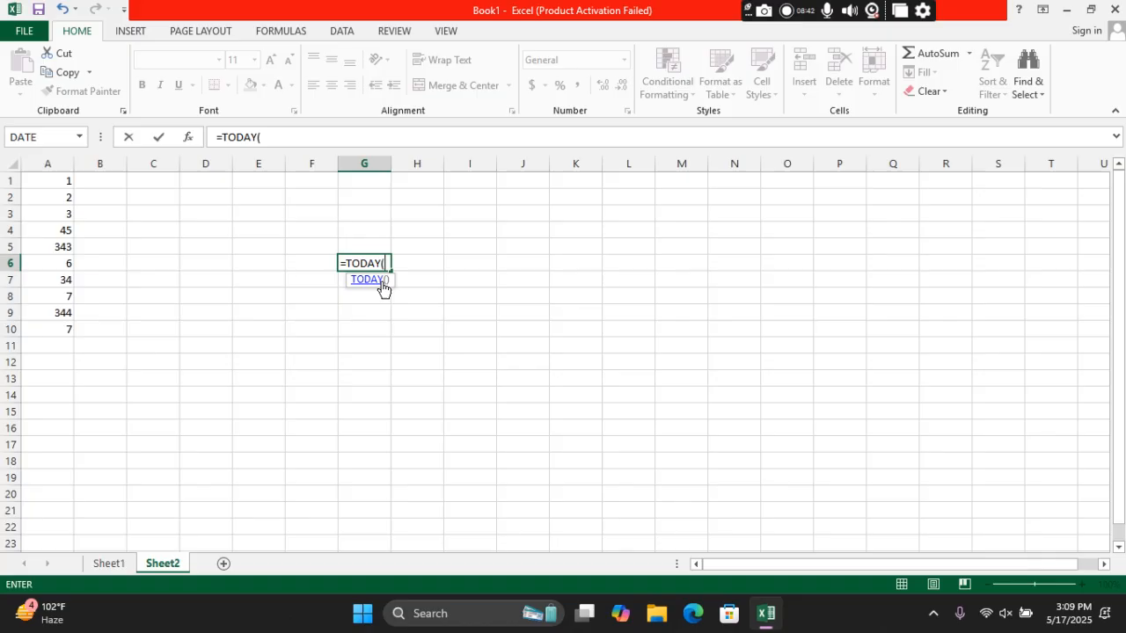
pyautogui.press('Return')
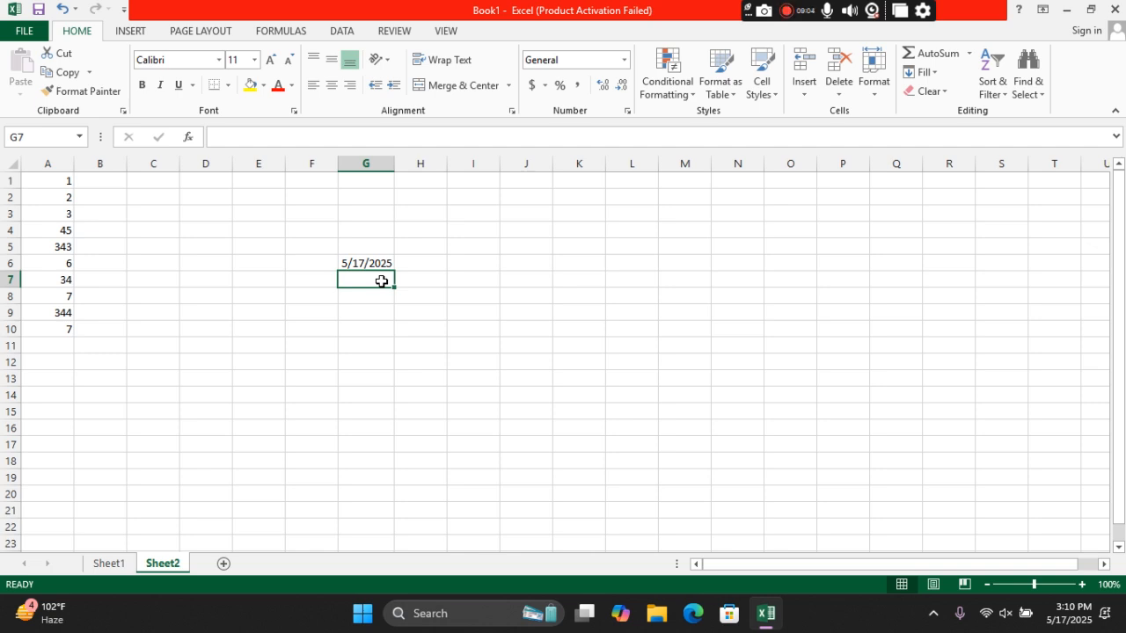
# Enter 5, 10, 15, 20, 25 and 30 down column C in cells C6 to C11, correcting any mistyped entry.
pyautogui.click(148, 261)
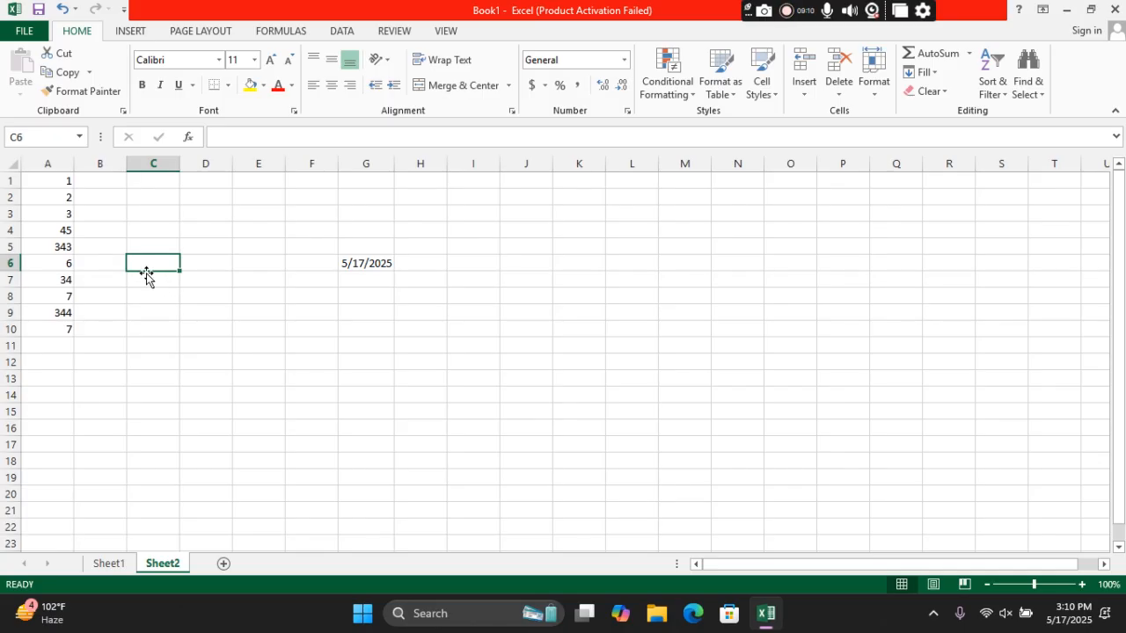
pyautogui.click(170, 326)
pyautogui.click(132, 258)
pyautogui.write('1')
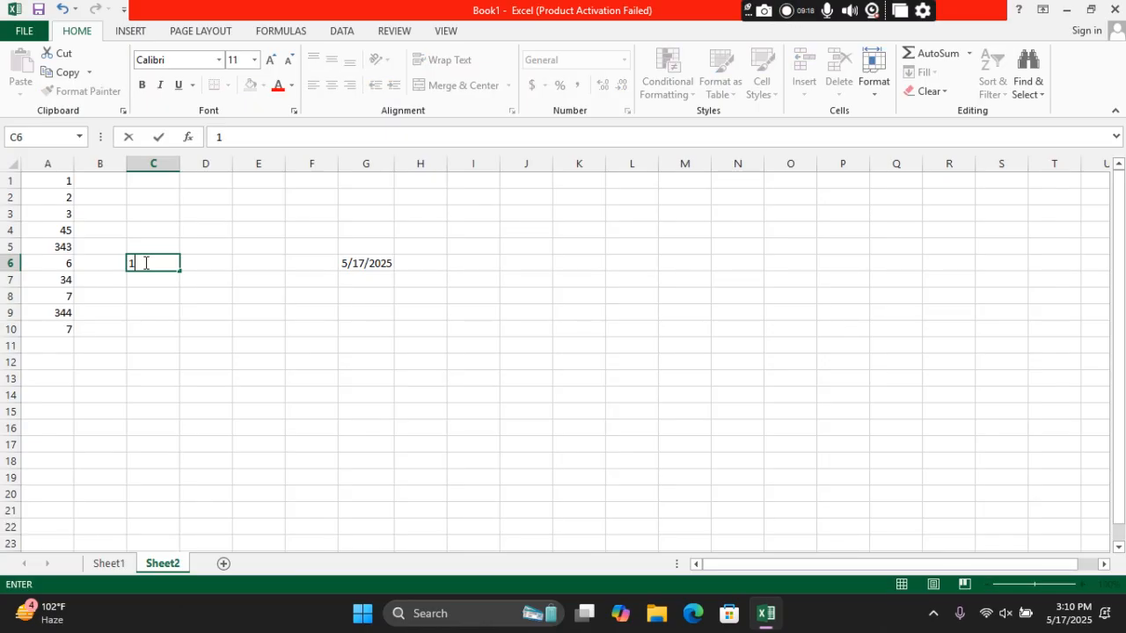
pyautogui.press('BackSpace')
pyautogui.write('5')
pyautogui.press('Return')
pyautogui.write('10p')
pyautogui.press('Return')
pyautogui.write('15')
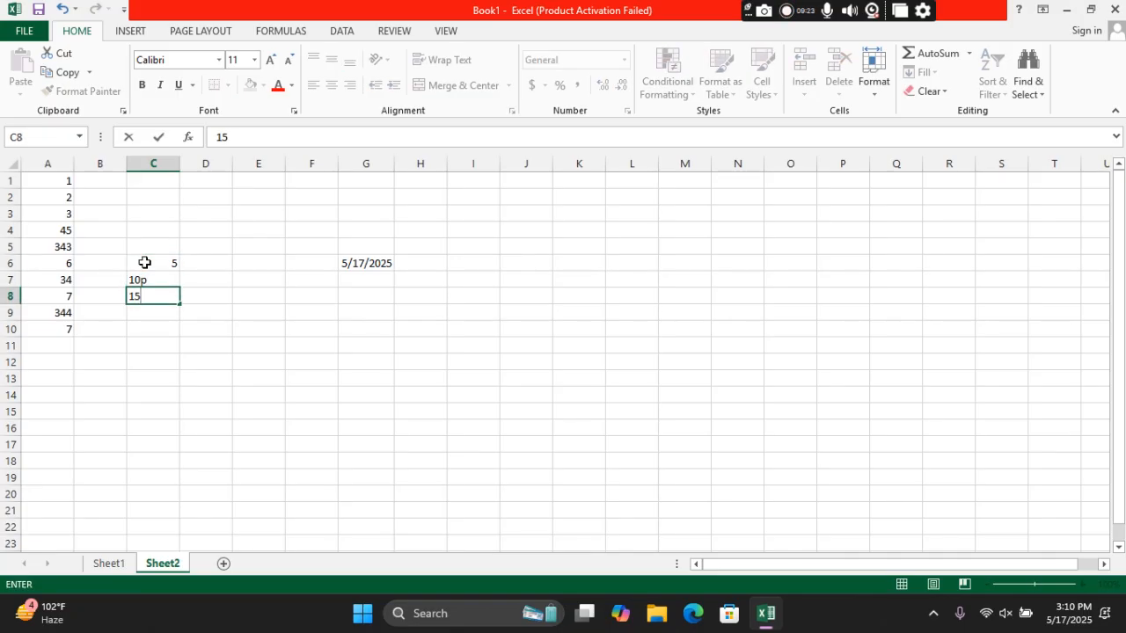
pyautogui.press('Return')
pyautogui.write('20')
pyautogui.press('Return')
pyautogui.write('25')
pyautogui.press('Return')
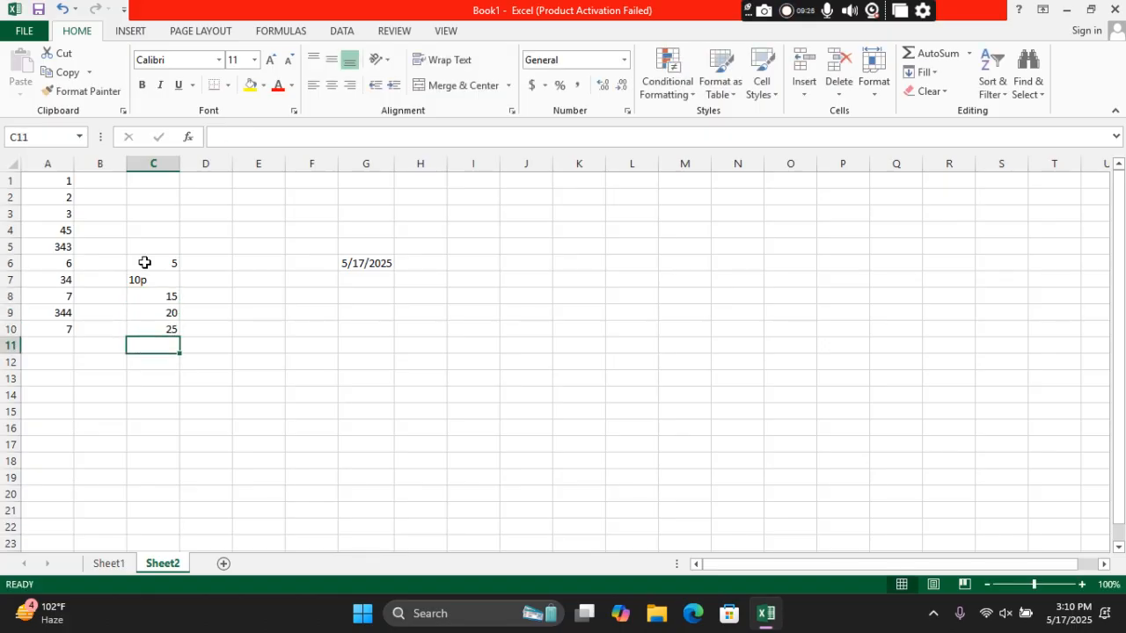
pyautogui.write('30')
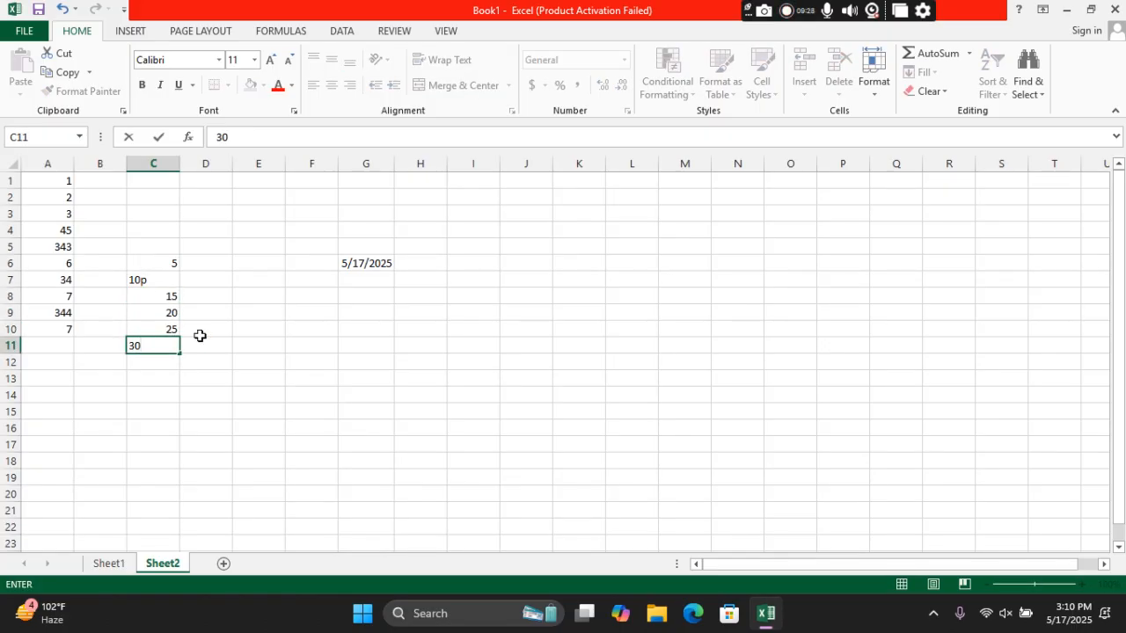
pyautogui.click(157, 280)
pyautogui.press('BackSpace')
pyautogui.write('10')
pyautogui.click(318, 394)
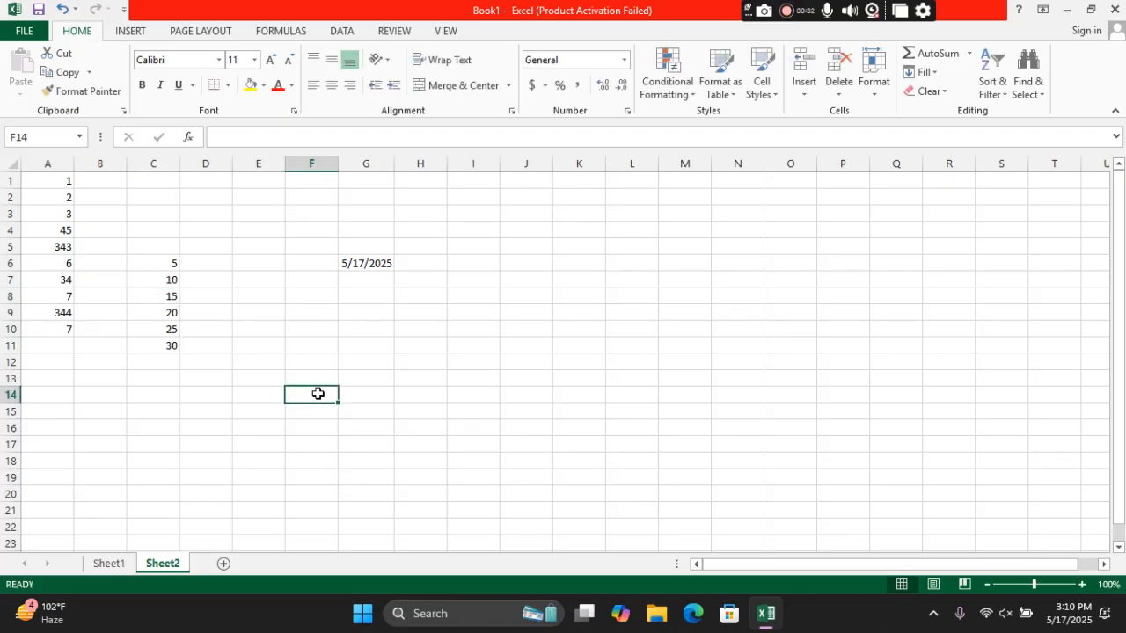
pyautogui.click(158, 267)
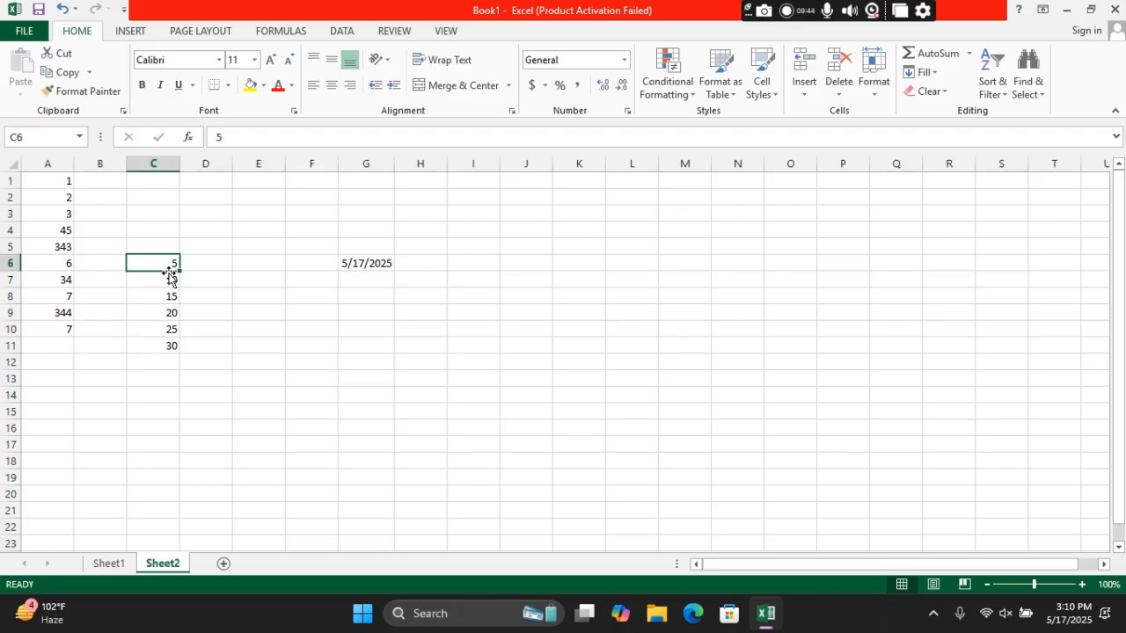
pyautogui.click(271, 308)
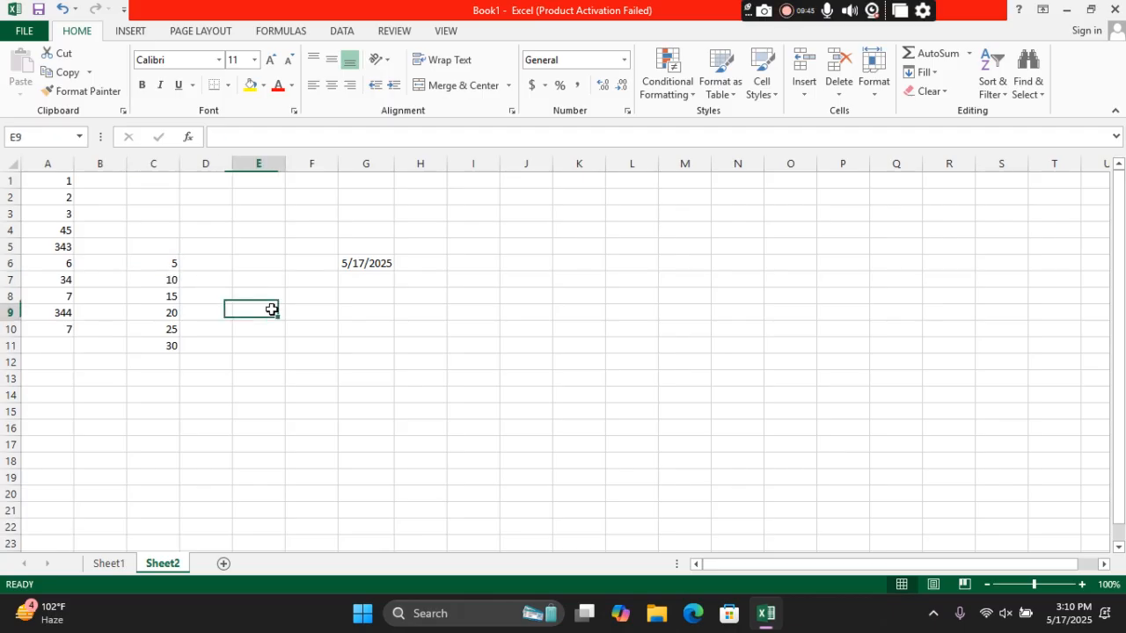
# Enter 5 in cell F12 and copy that cell.
pyautogui.click(160, 262)
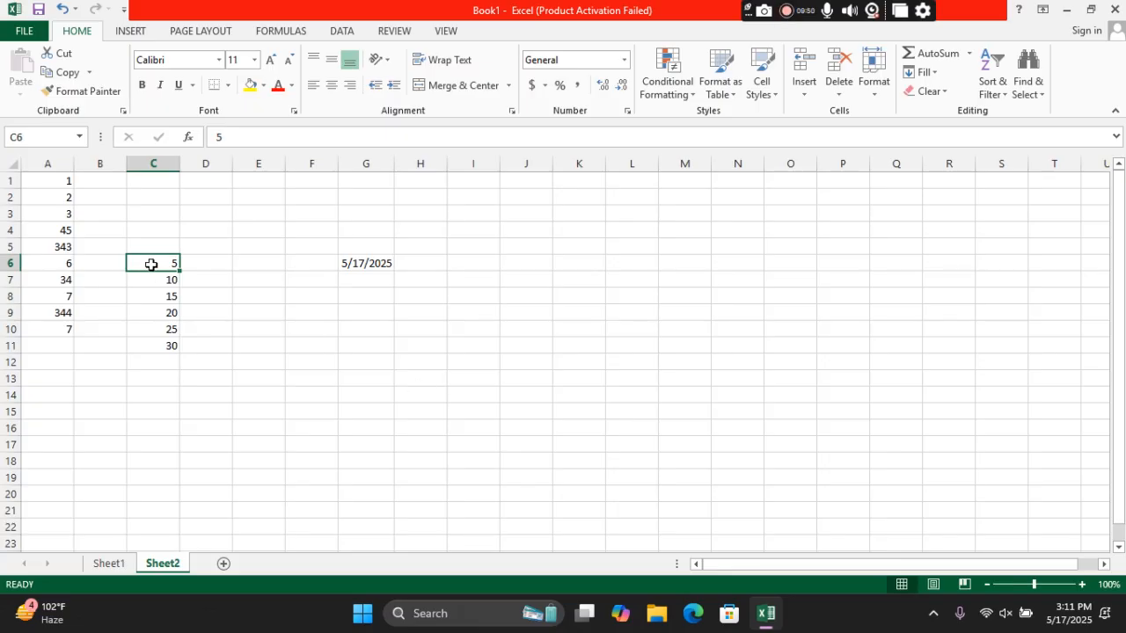
pyautogui.click(333, 357)
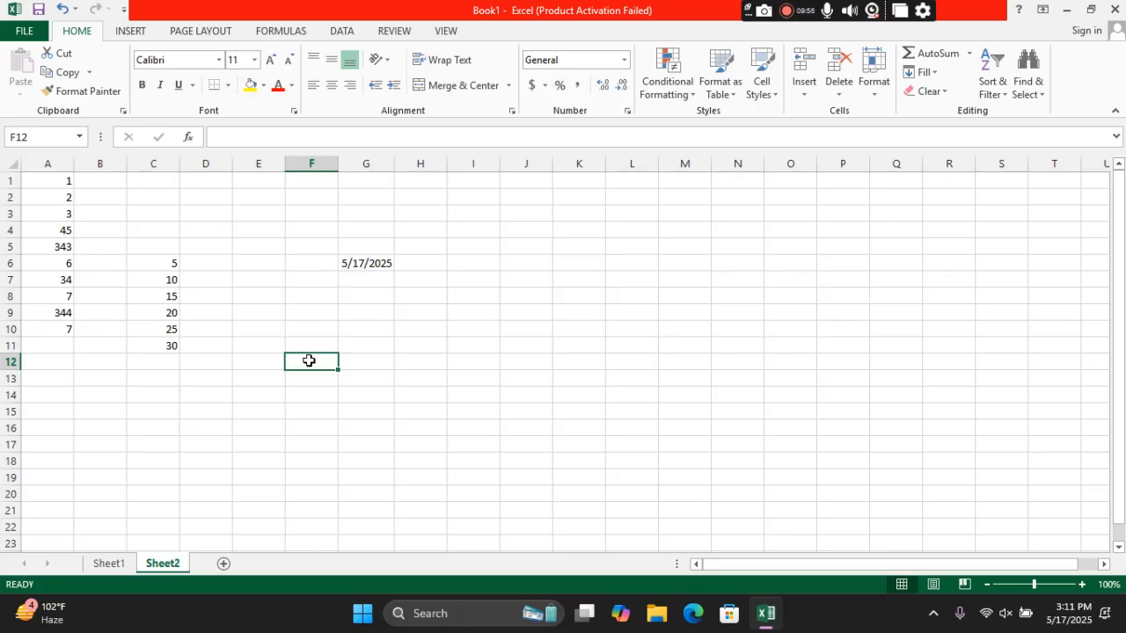
pyautogui.write('5')
pyautogui.click(520, 397)
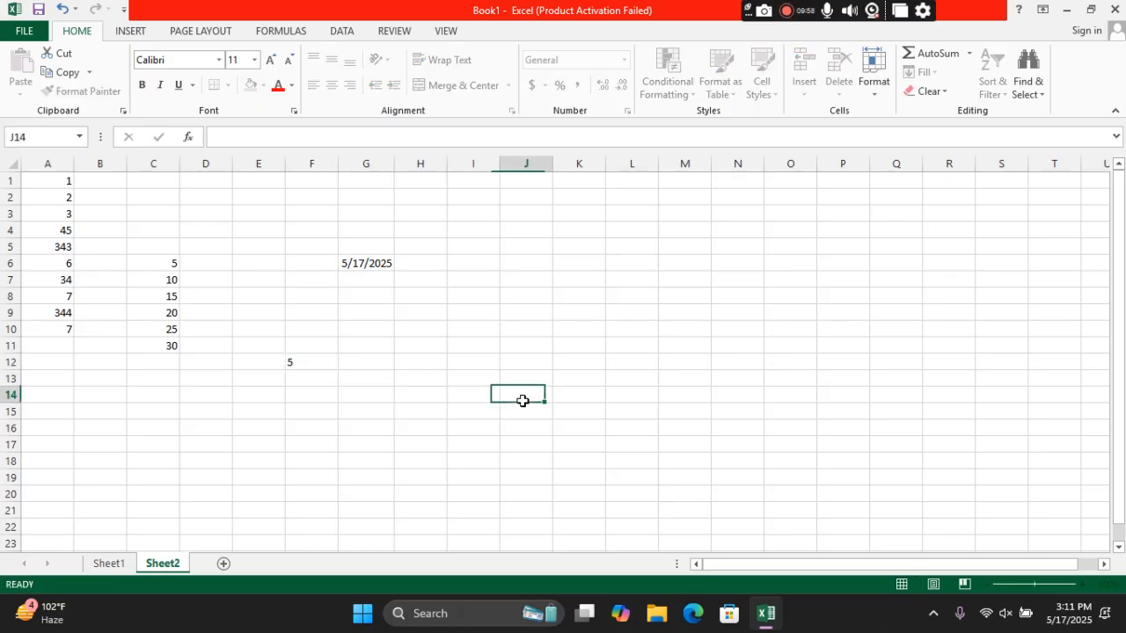
pyautogui.click(312, 363)
pyautogui.rightClick(312, 364)
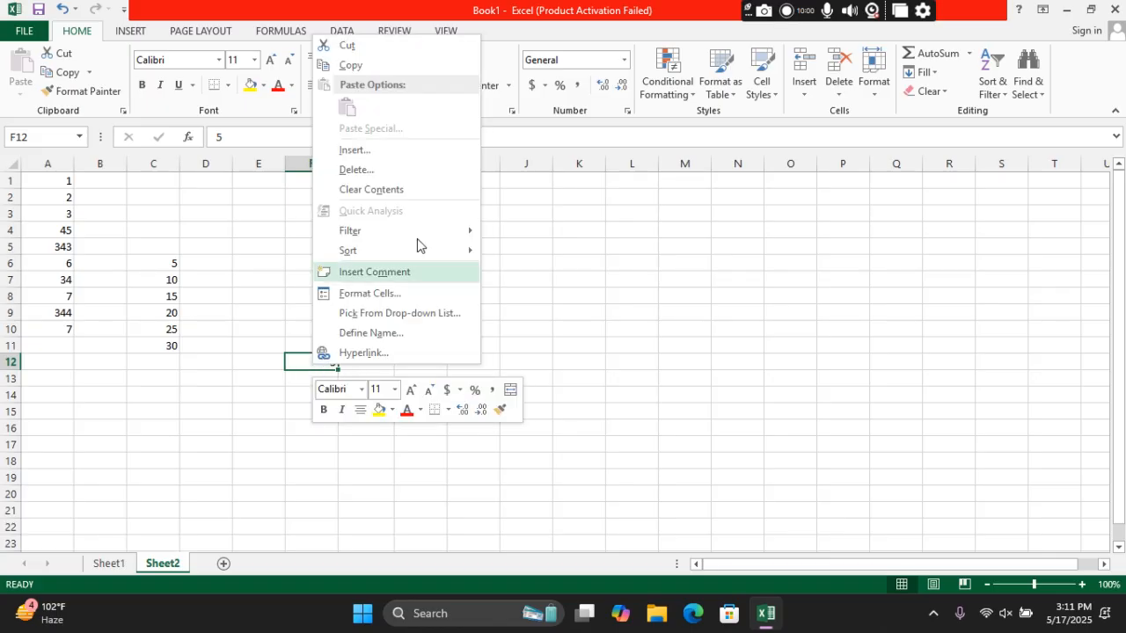
pyautogui.click(365, 70)
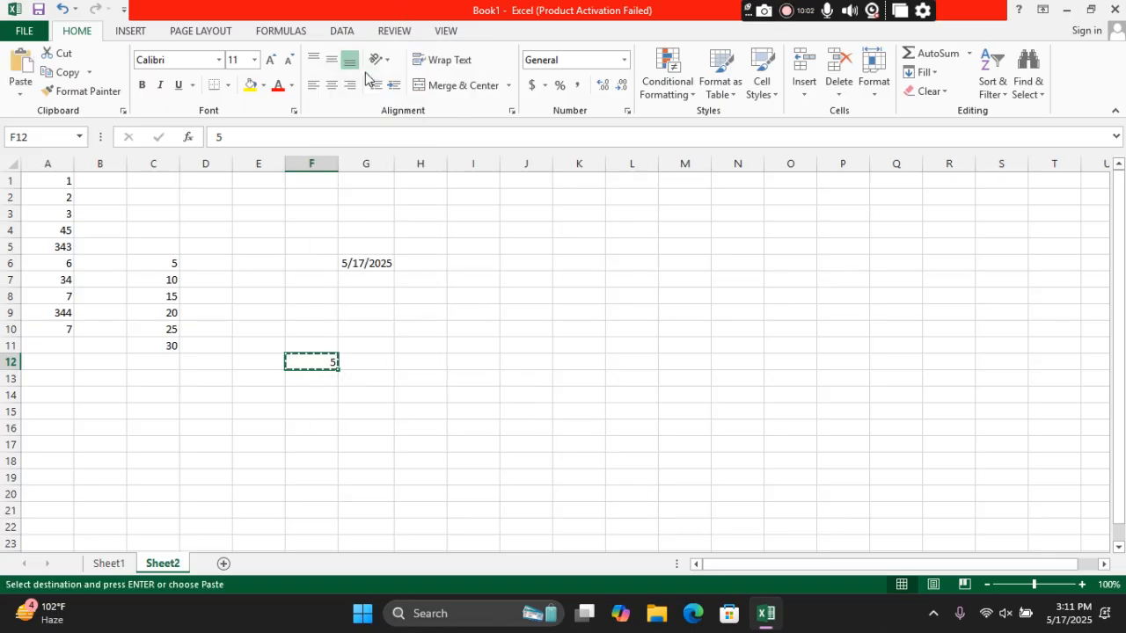
# Add the copied 5 to every value in C6:C11 using Paste Special with the Add operation.
pyautogui.click(144, 262)
pyautogui.moveTo(144, 261); pyautogui.dragTo(151, 339)
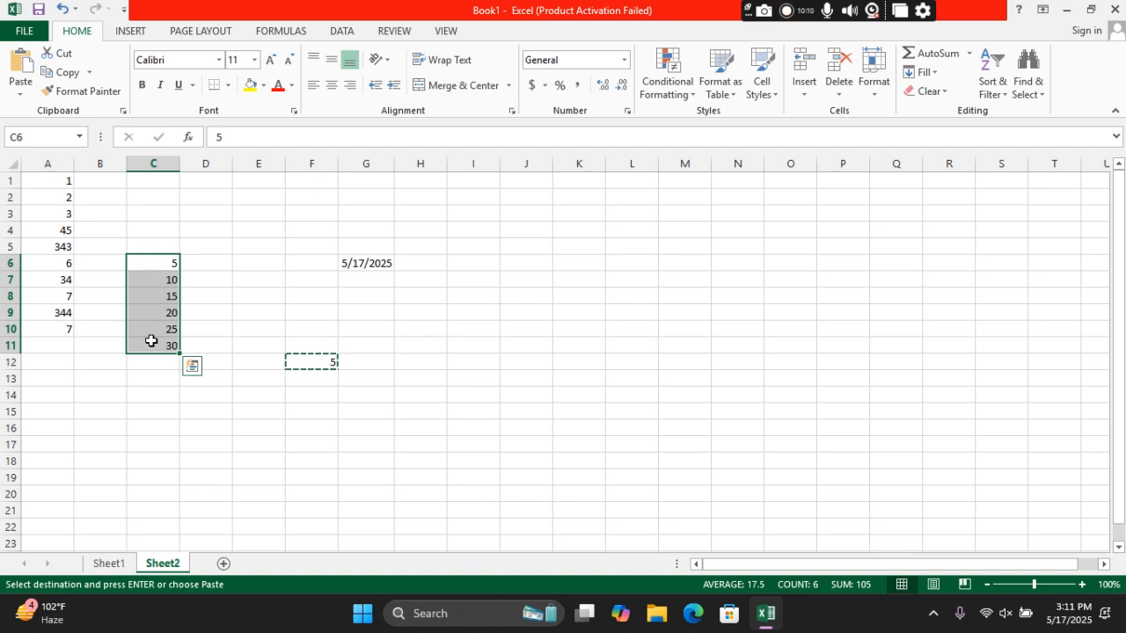
pyautogui.rightClick(151, 341)
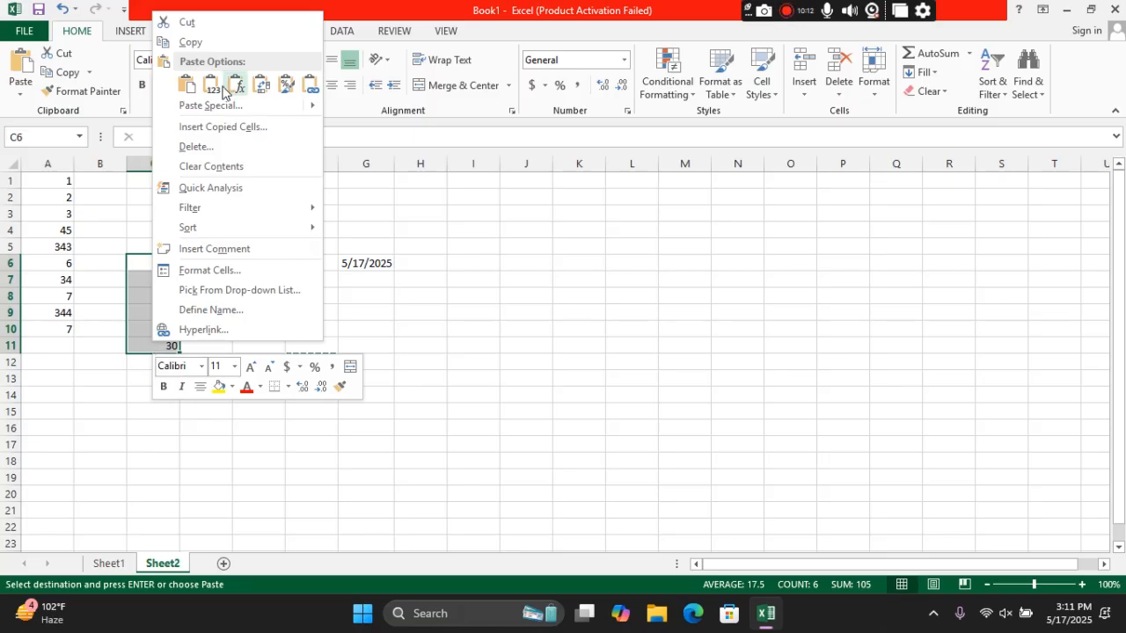
pyautogui.moveTo(213, 107)
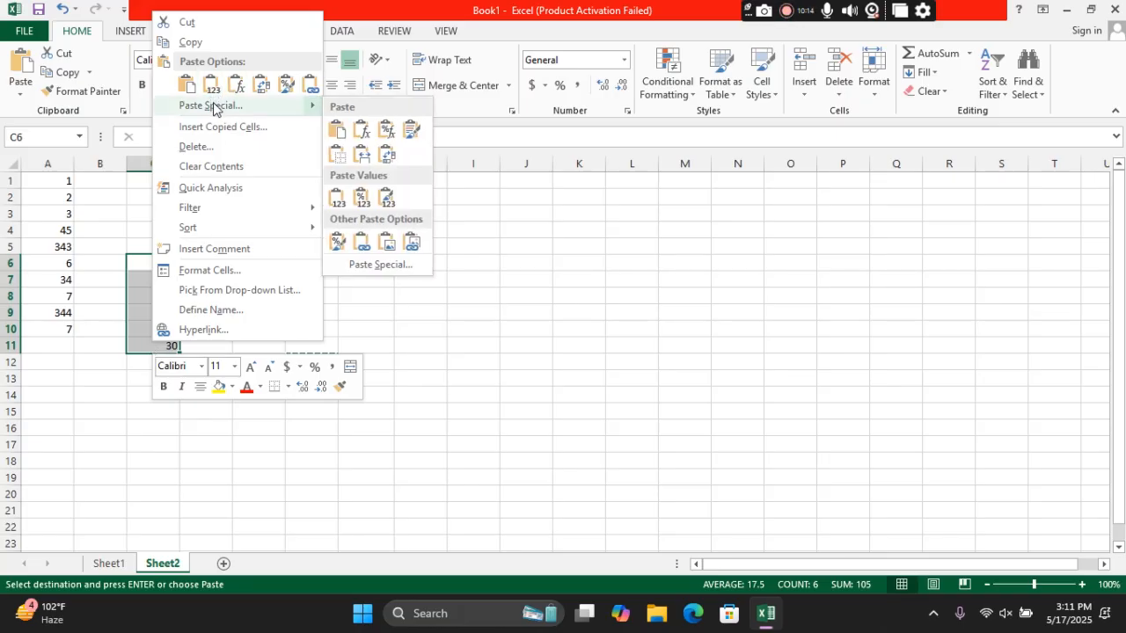
pyautogui.click(213, 106)
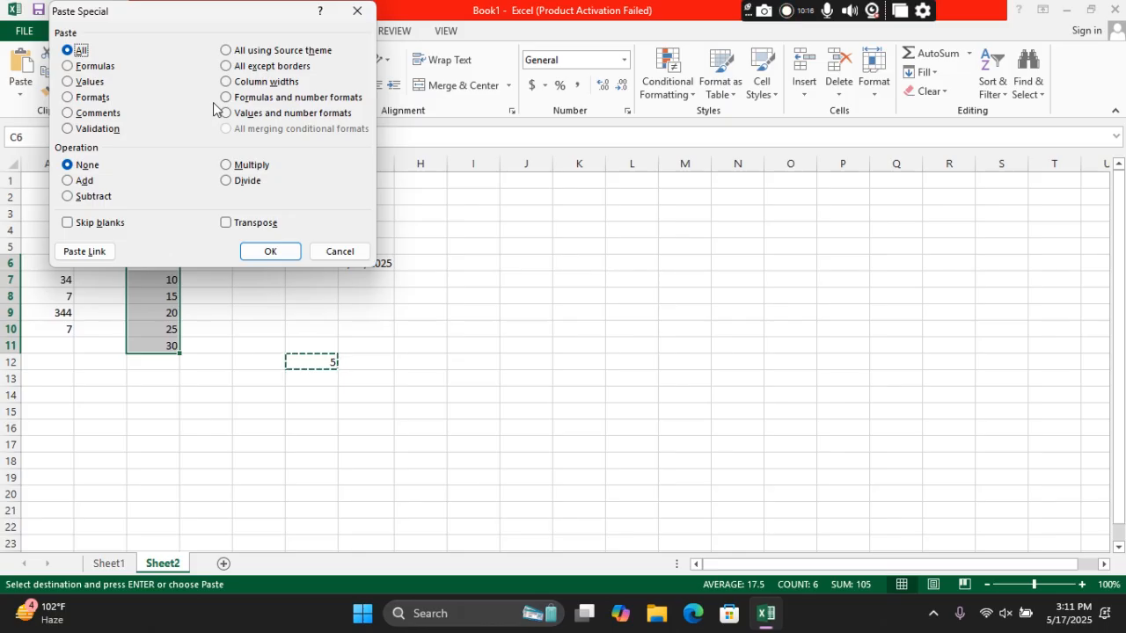
pyautogui.click(71, 183)
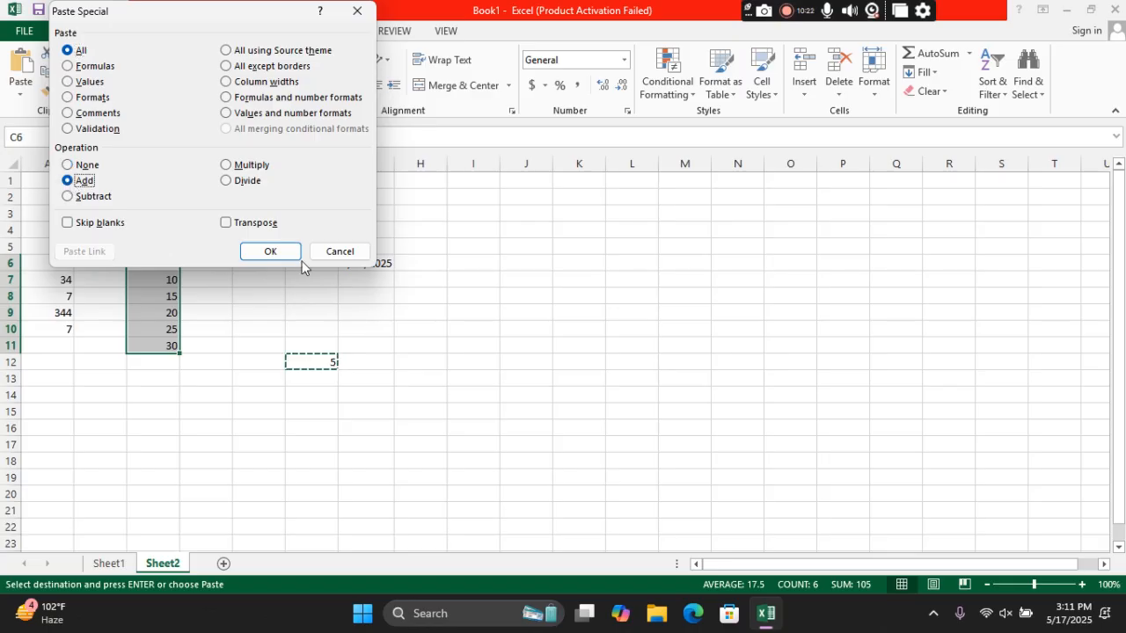
pyautogui.click(271, 252)
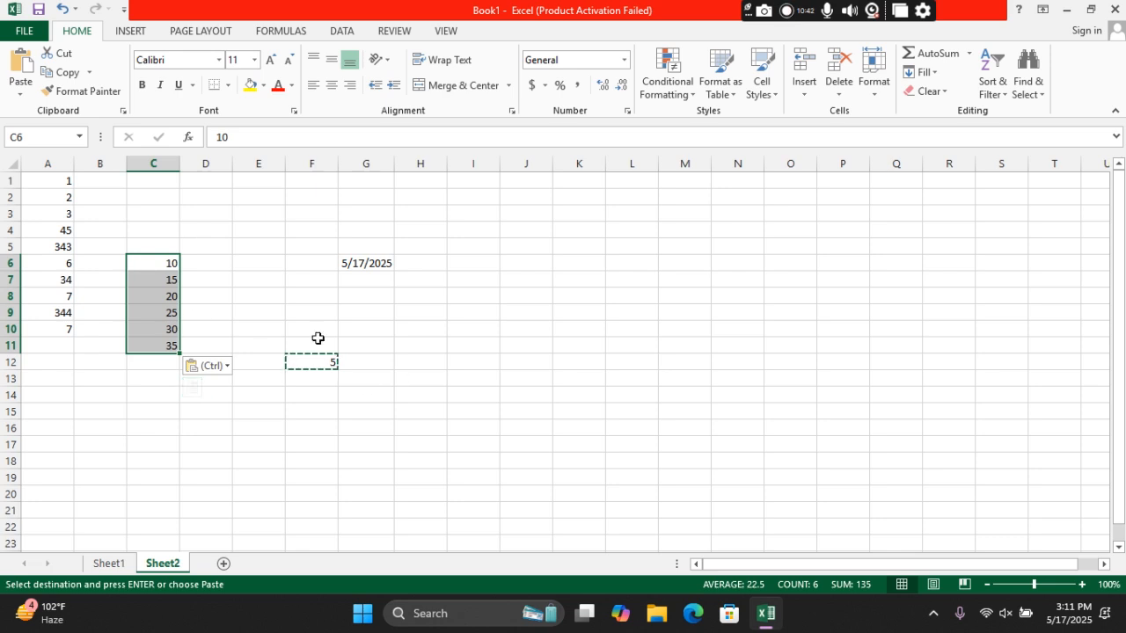
pyautogui.click(350, 325)
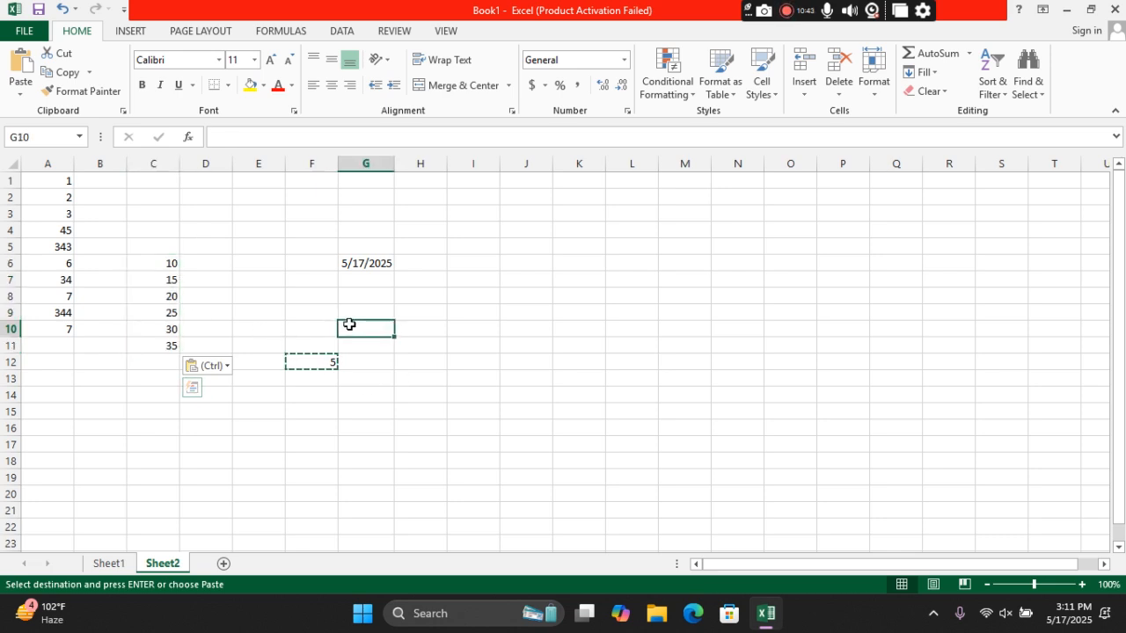
# Enter 2 in cell H9 and copy that cell.
pyautogui.click(421, 314)
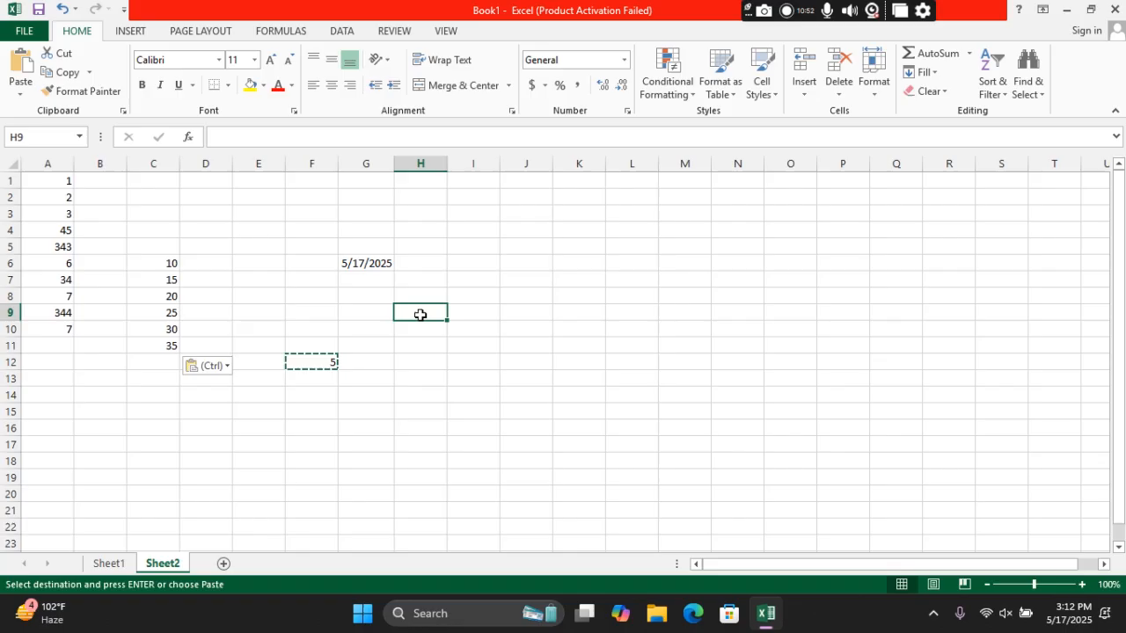
pyautogui.write('2')
pyautogui.click(578, 442)
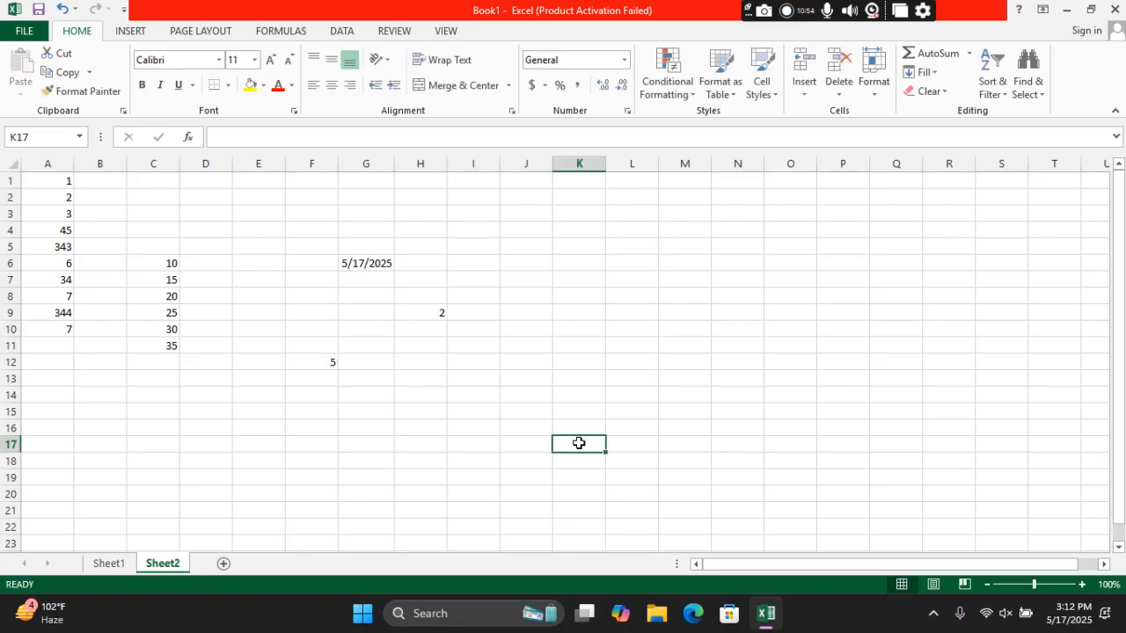
pyautogui.click(435, 314)
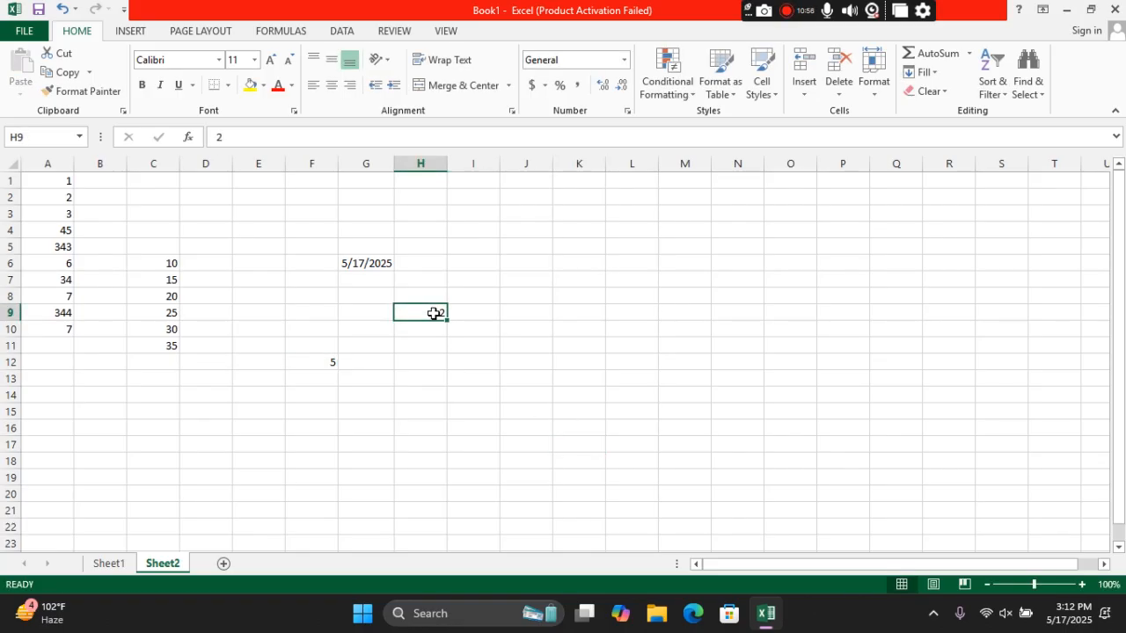
pyautogui.rightClick(434, 316)
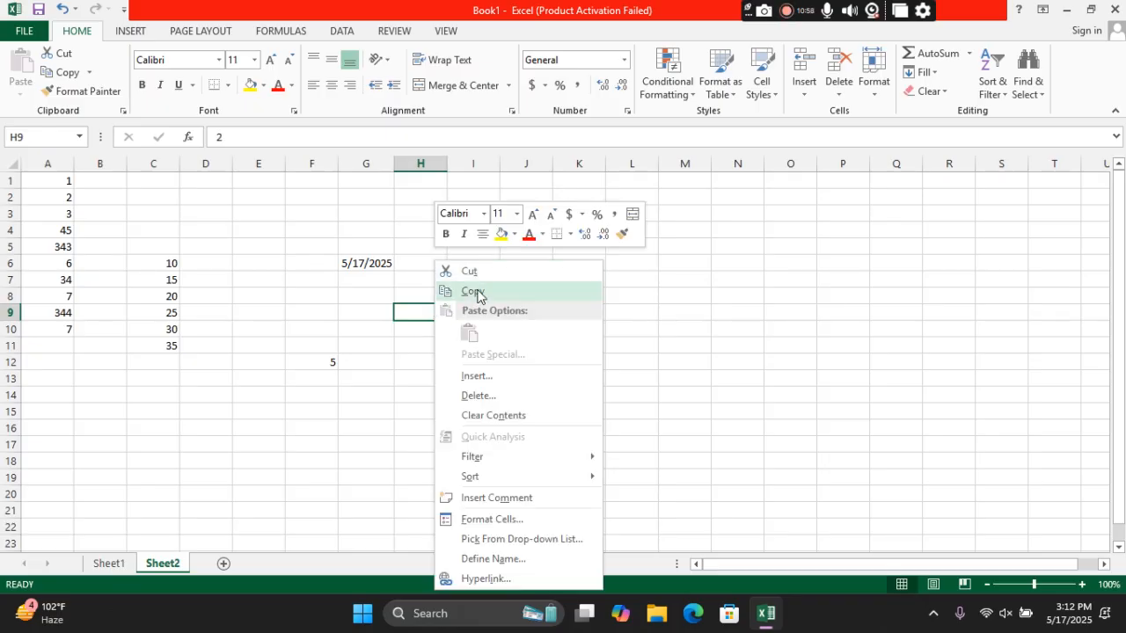
pyautogui.click(475, 291)
# Move the values in C6:C11 to E4:E9.
pyautogui.moveTo(166, 260); pyautogui.dragTo(169, 353)
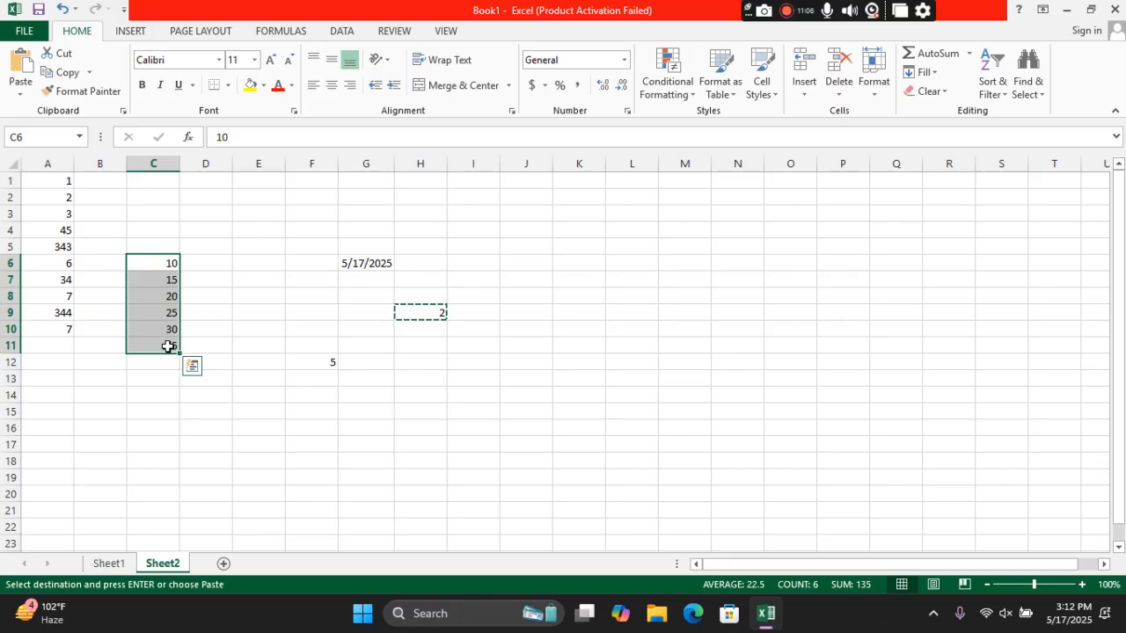
pyautogui.click(165, 353)
pyautogui.moveTo(165, 353); pyautogui.dragTo(253, 391)
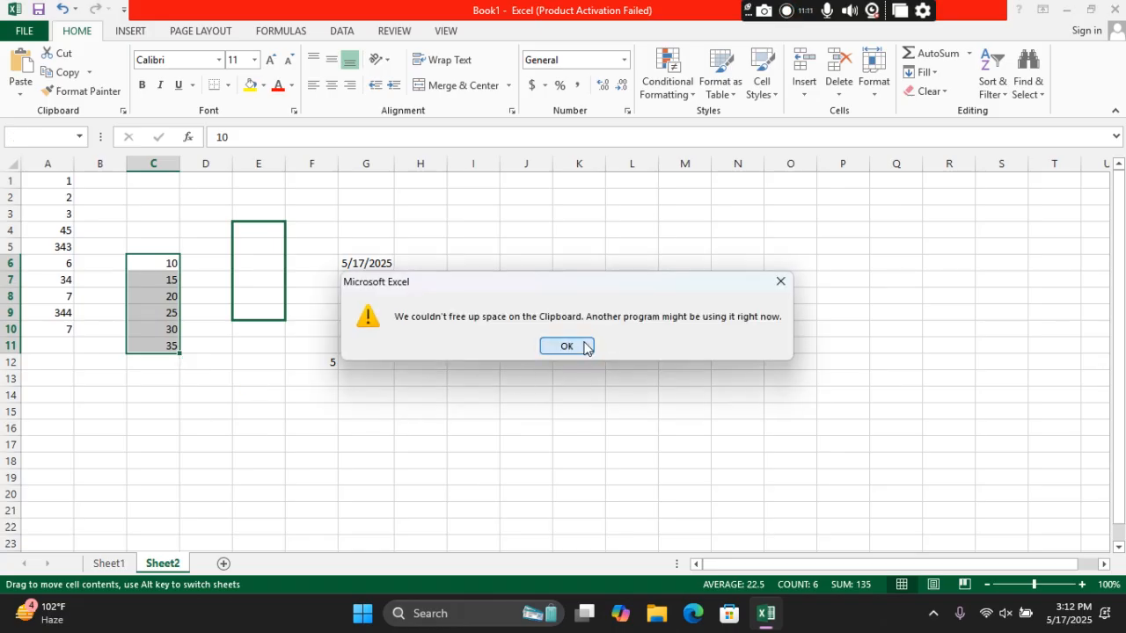
pyautogui.click(585, 347)
pyautogui.moveTo(259, 228); pyautogui.dragTo(272, 314)
pyautogui.rightClick(271, 314)
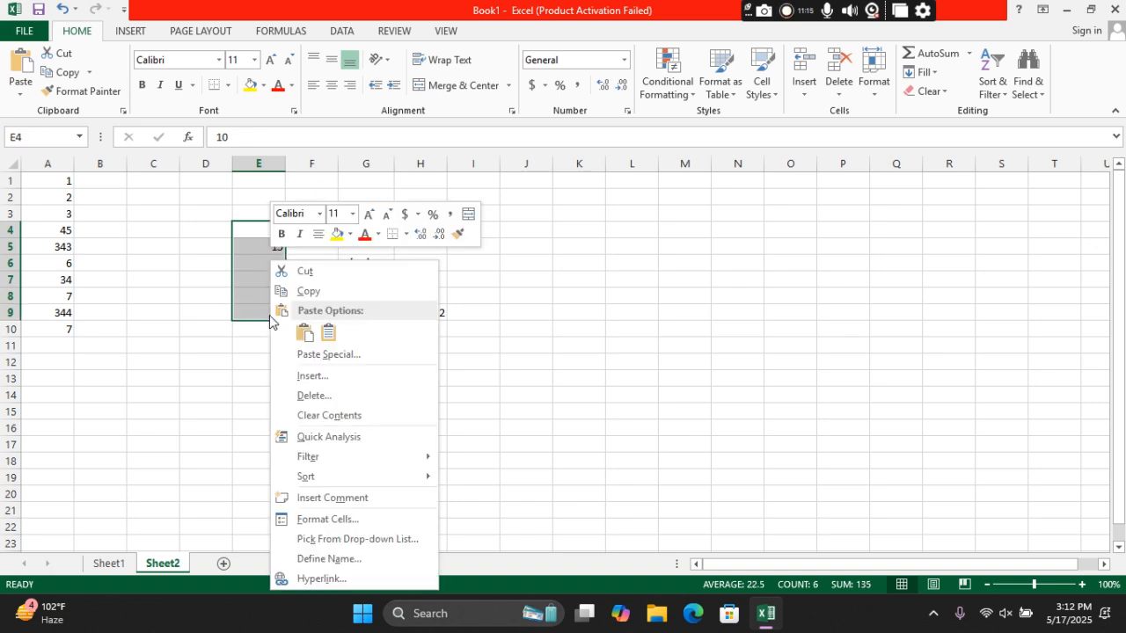
pyautogui.click(323, 355)
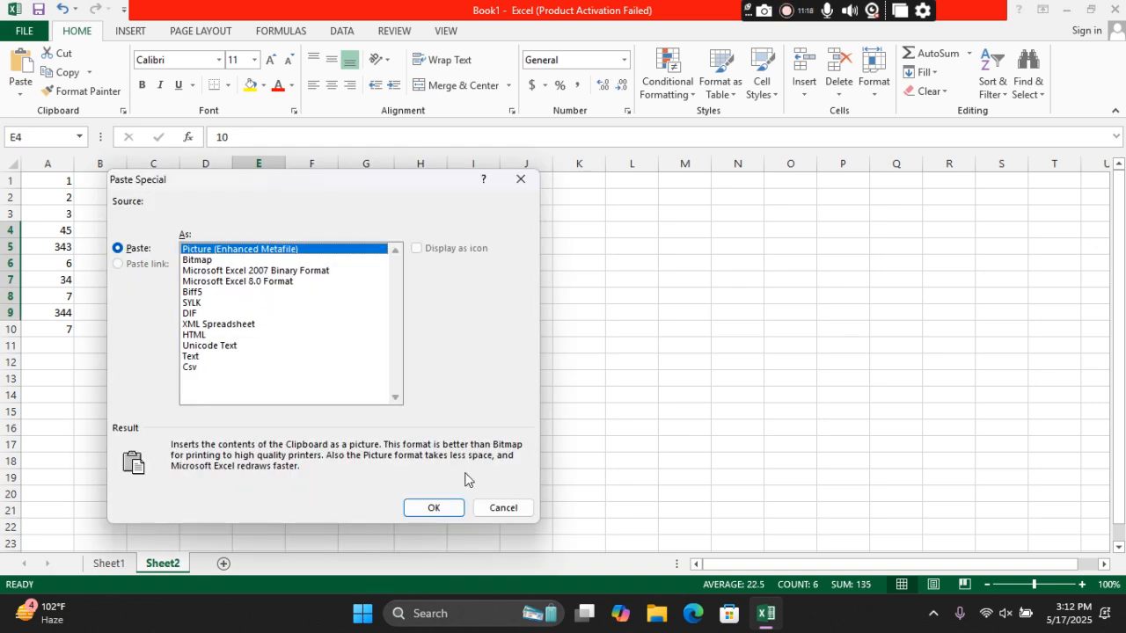
pyautogui.click(493, 511)
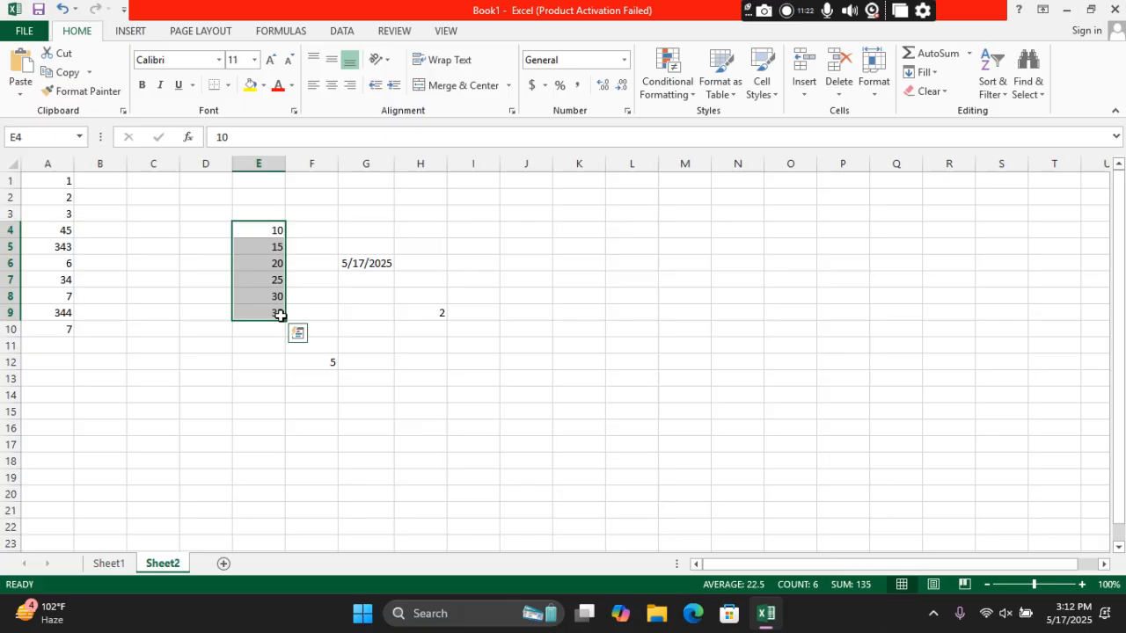
pyautogui.click(302, 344)
pyautogui.moveTo(249, 215); pyautogui.dragTo(257, 315)
pyautogui.click(170, 344)
pyautogui.moveTo(259, 232); pyautogui.dragTo(276, 315)
pyautogui.rightClick(290, 283)
pyautogui.click(260, 239)
pyautogui.click(334, 348)
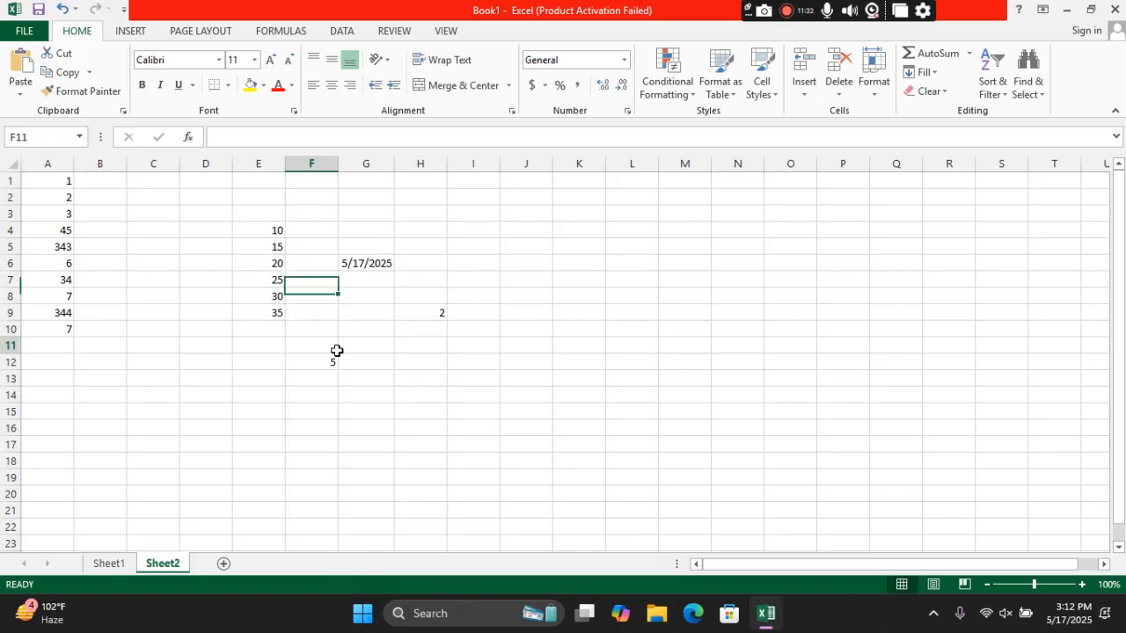
# Try to paste the clipboard contents onto E4:E9 with Paste Special as Picture (Enhanced Metafile).
pyautogui.moveTo(269, 227); pyautogui.dragTo(263, 312)
pyautogui.rightClick(263, 312)
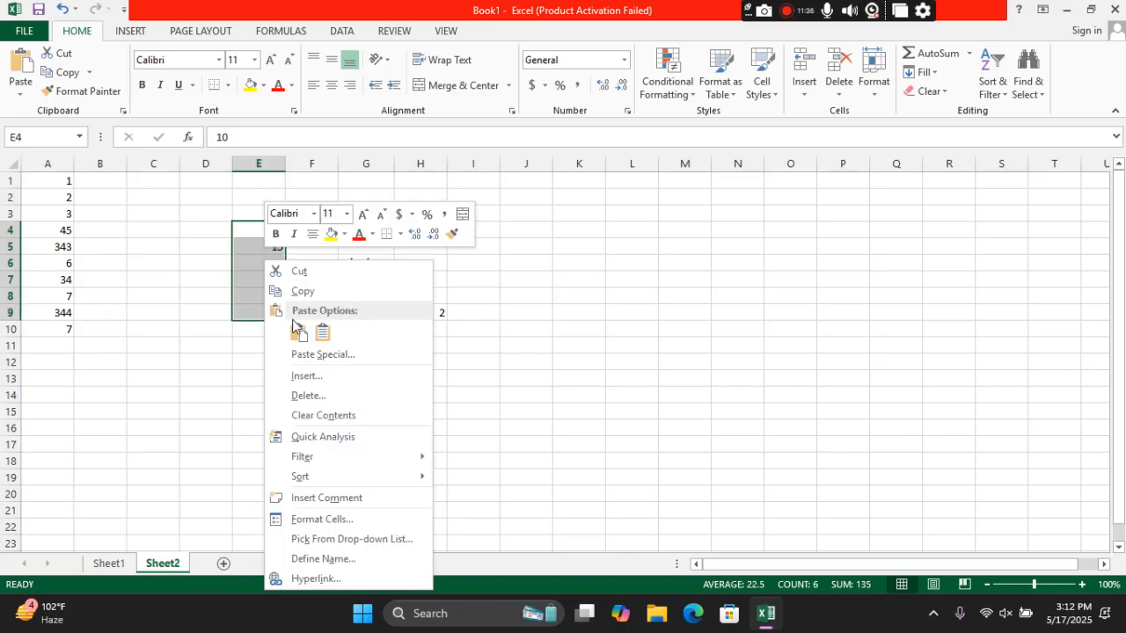
pyautogui.click(324, 354)
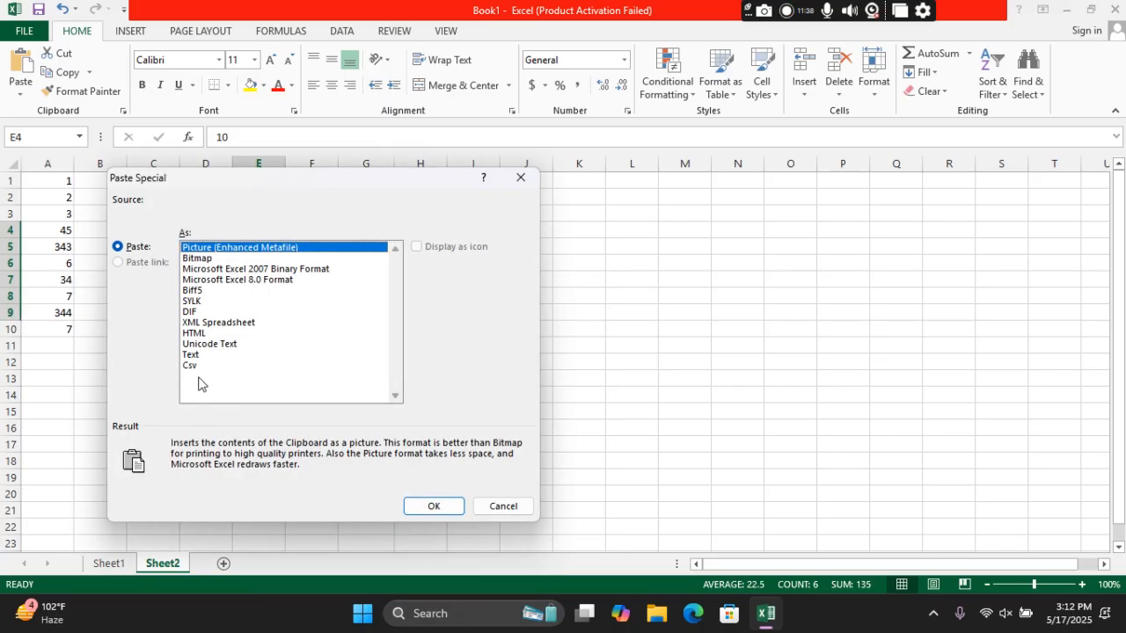
pyautogui.click(434, 506)
pyautogui.click(468, 316)
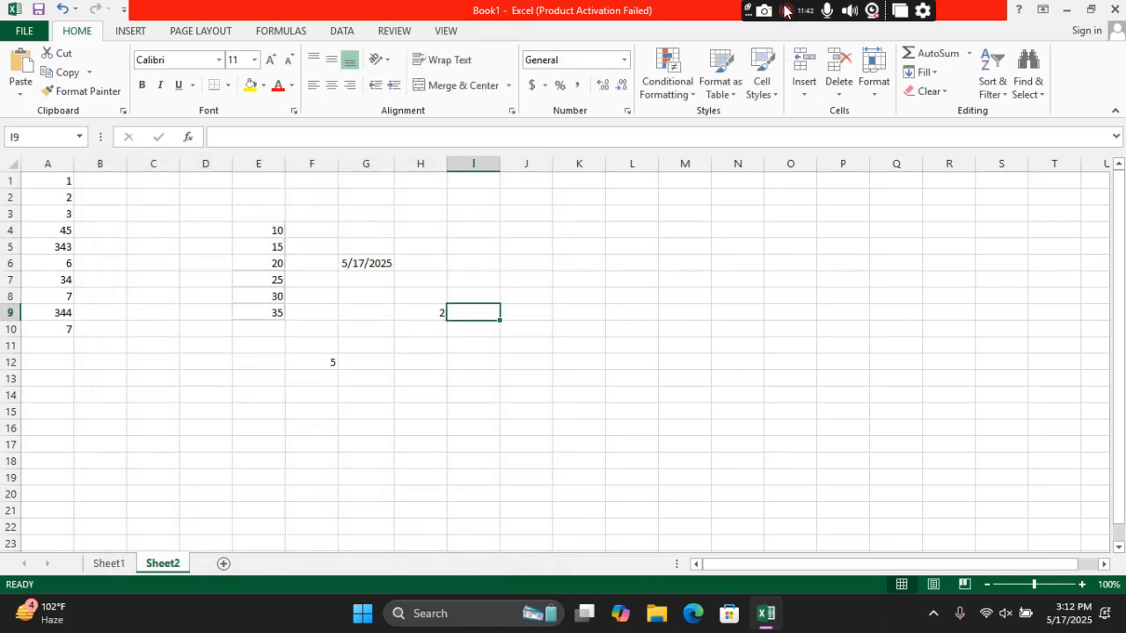